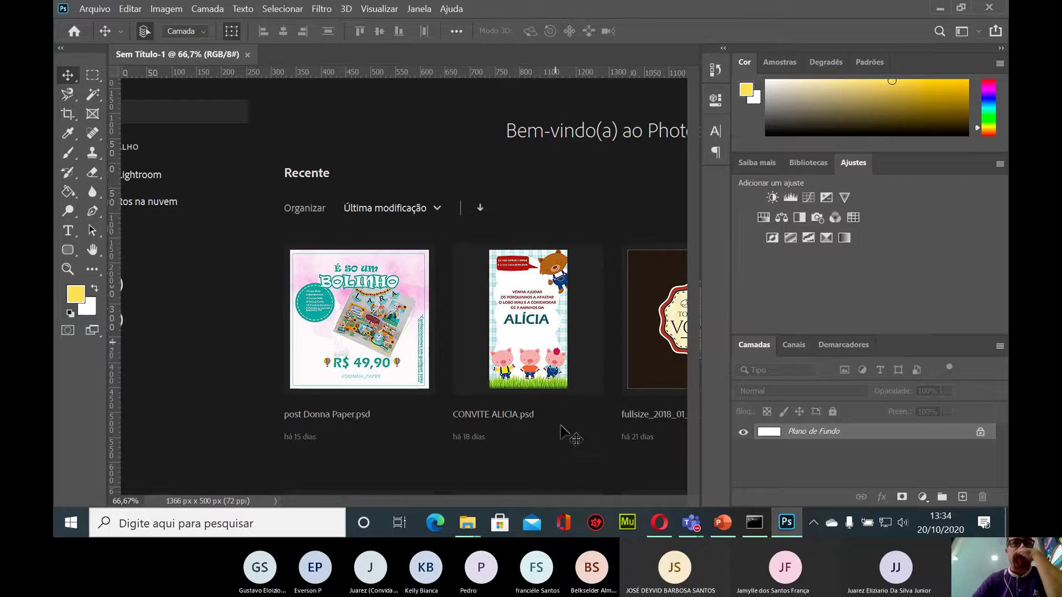
# Place the "download (2)" logo image from the Imagens folder into the blank Photoshop document
pyautogui.moveTo(779, 529)
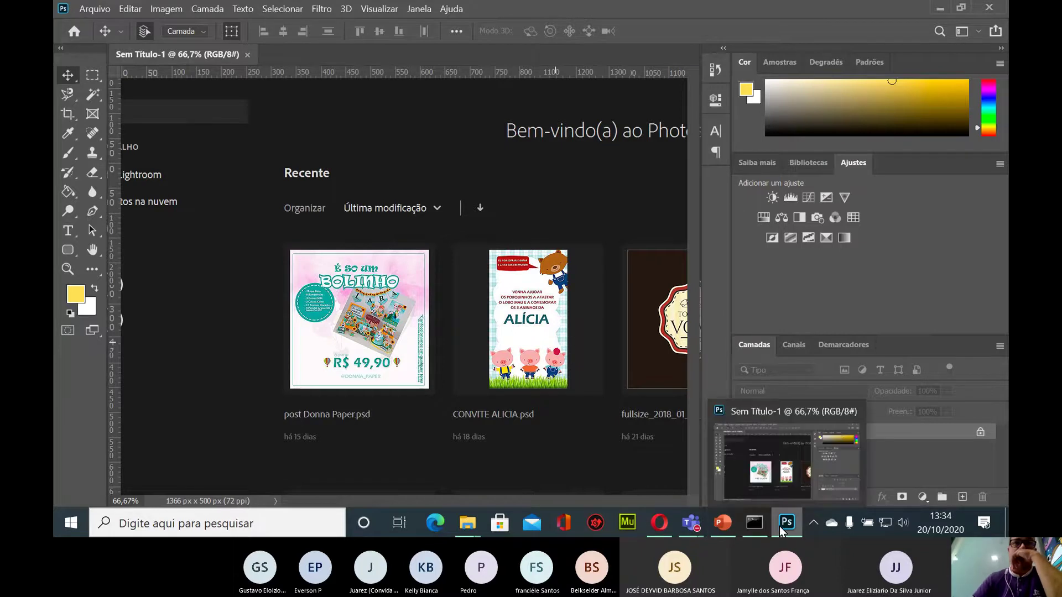
pyautogui.click(804, 409)
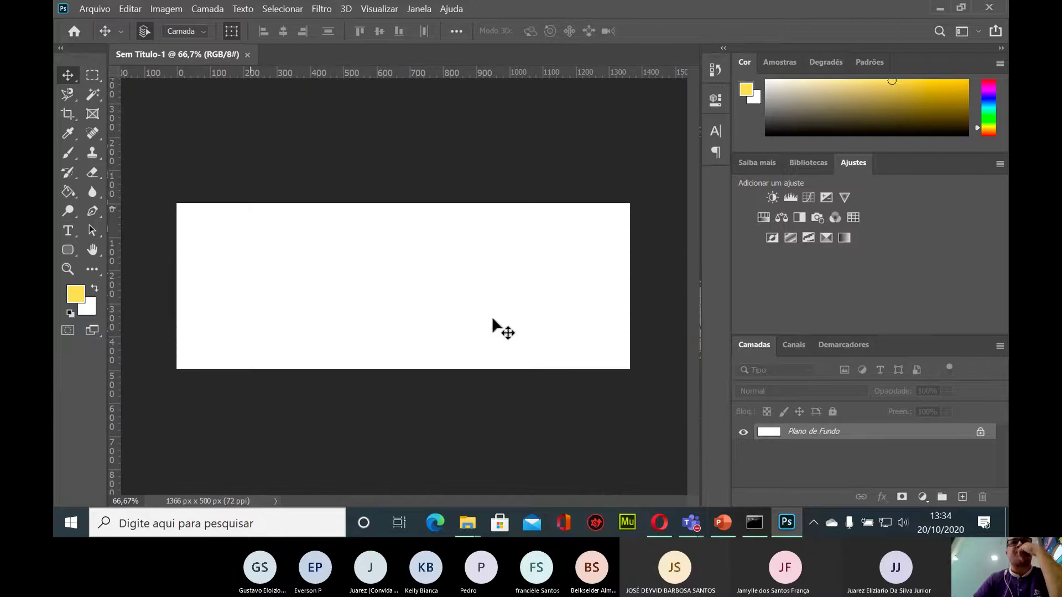
pyautogui.moveTo(469, 526)
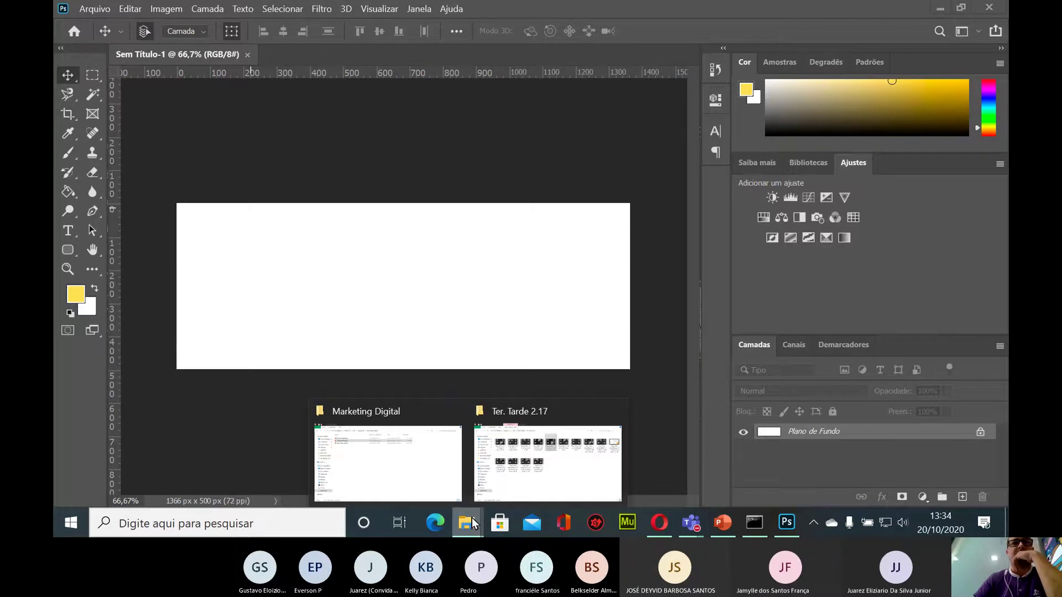
pyautogui.click(441, 476)
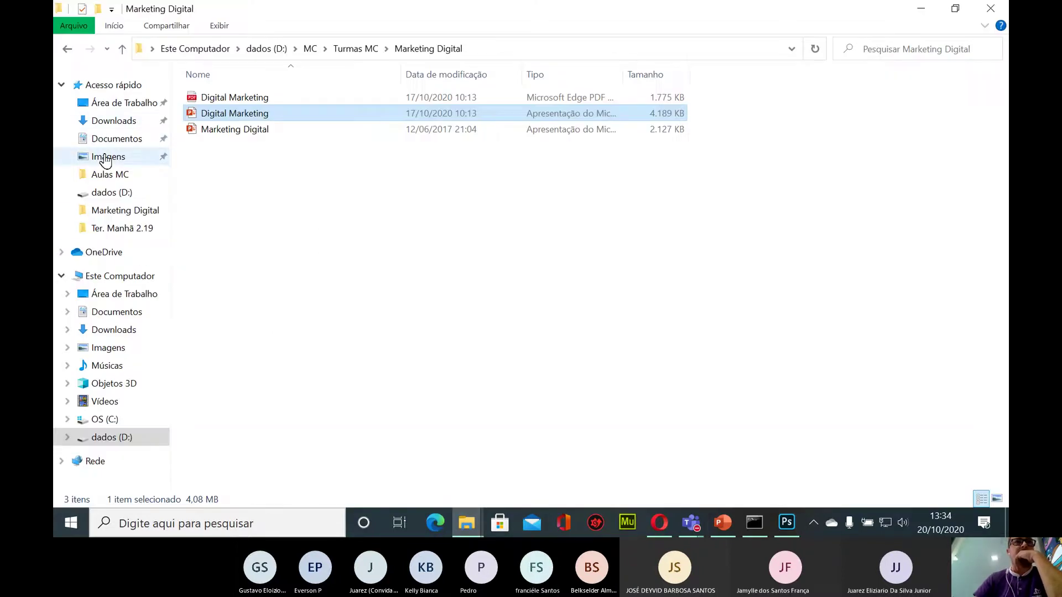
pyautogui.click(105, 157)
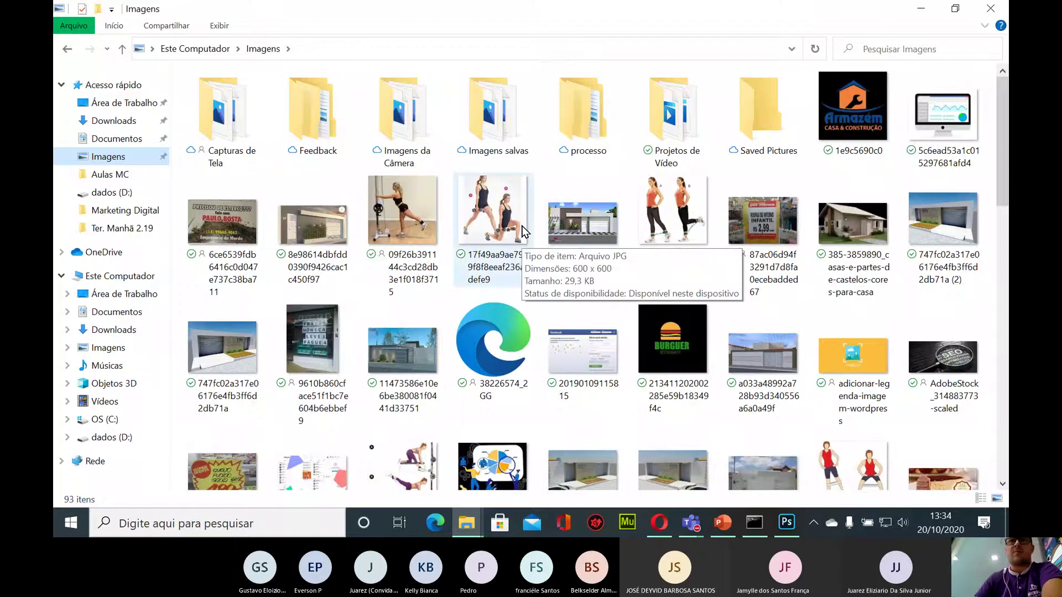
pyautogui.scroll(-5, 697, 343)
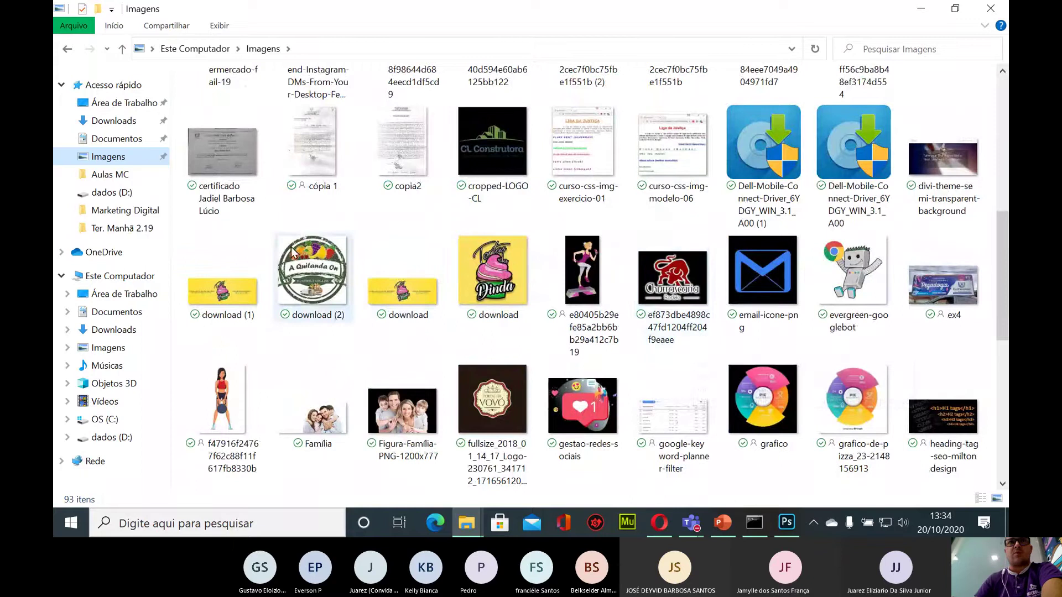
pyautogui.click(312, 266)
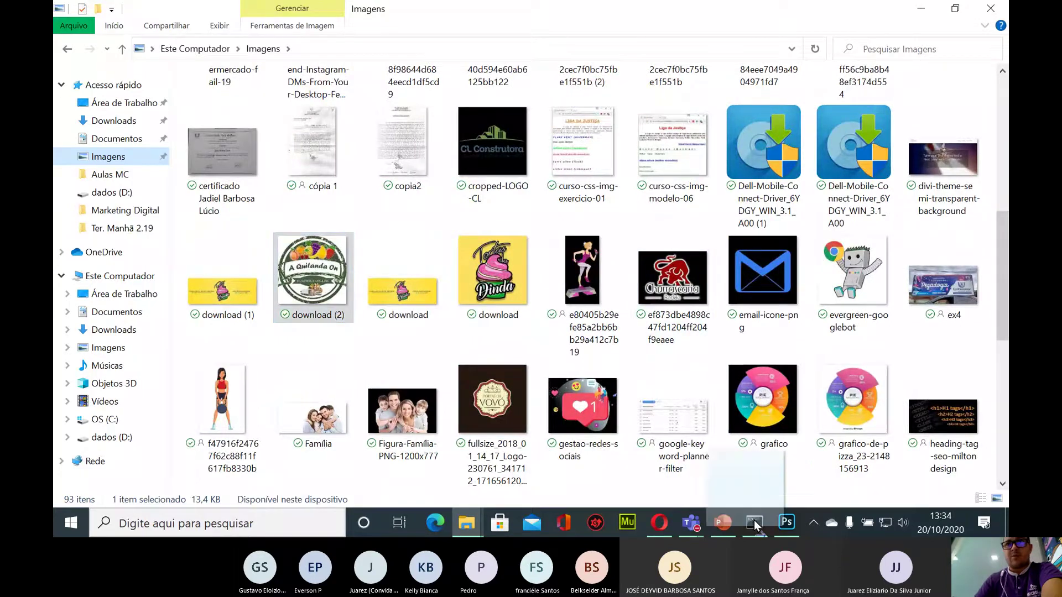
pyautogui.click(786, 530)
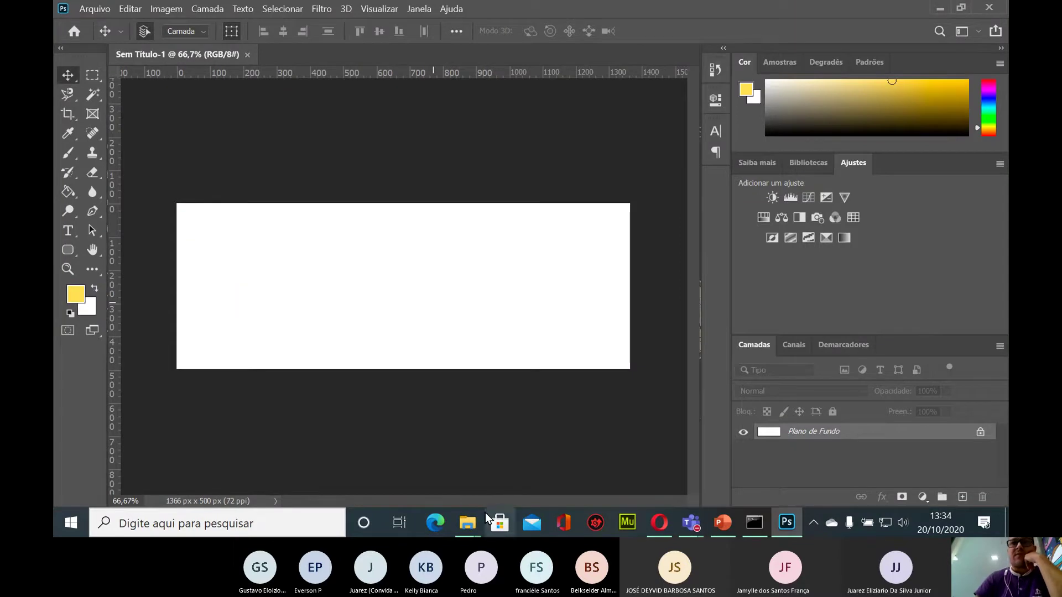
# Check the ongoing class meeting in Microsoft Teams and return to the Photoshop document
pyautogui.moveTo(477, 524)
pyautogui.click(415, 479)
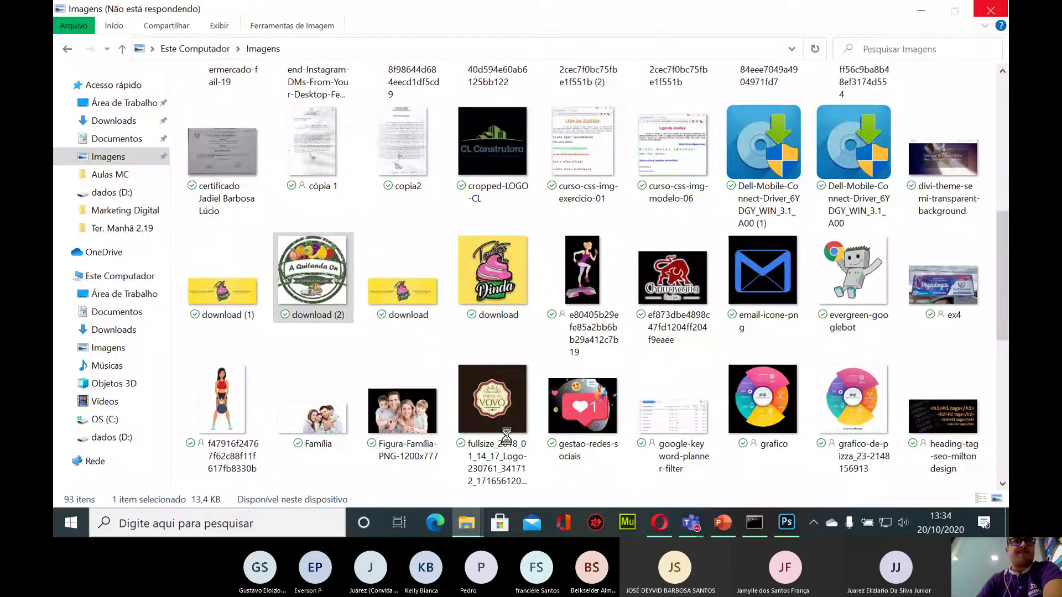
pyautogui.moveTo(691, 523)
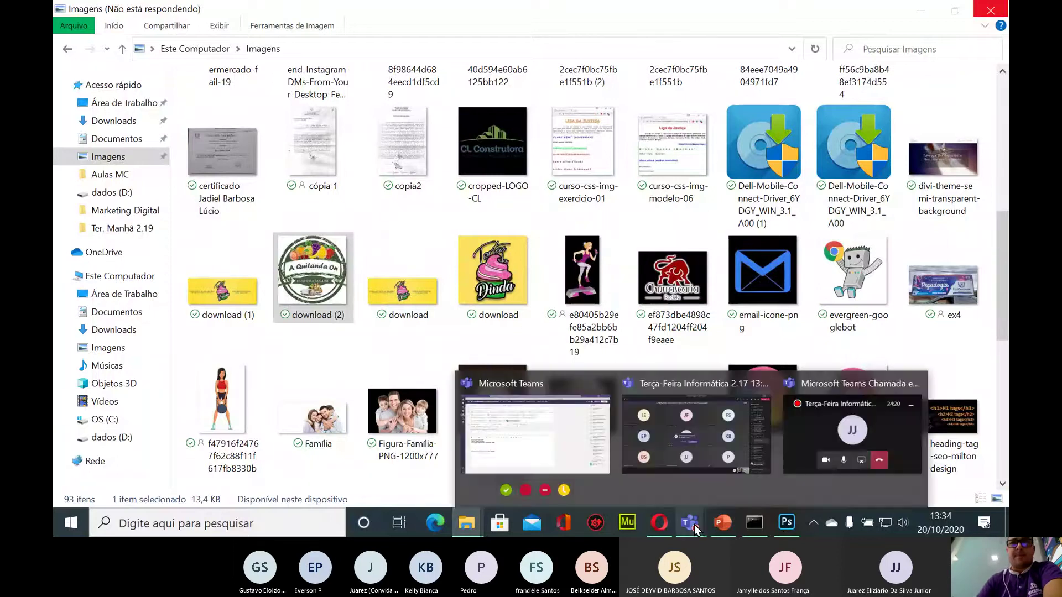
pyautogui.click(658, 432)
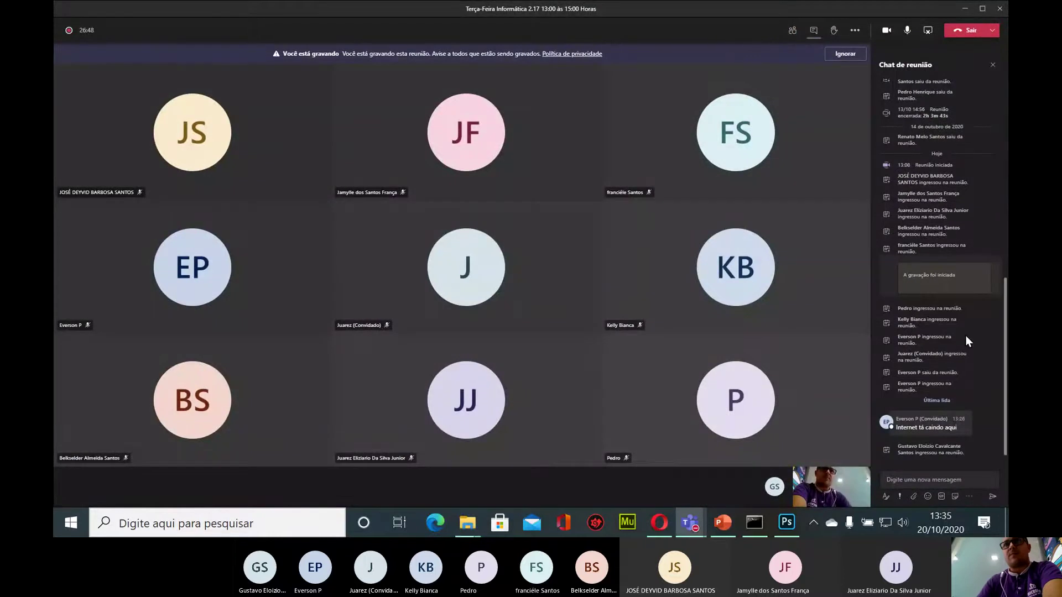
pyautogui.click(965, 9)
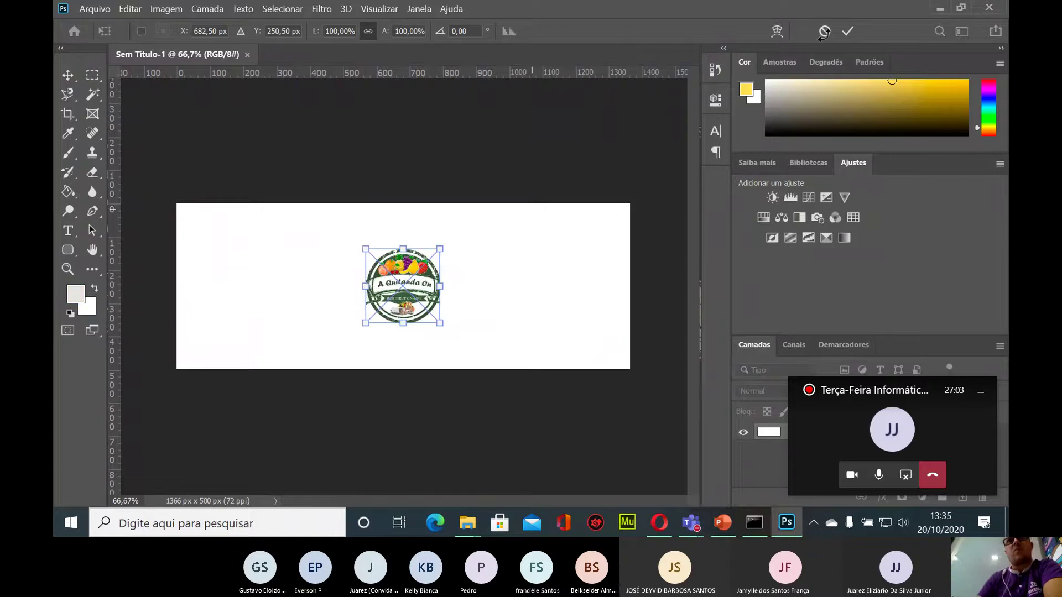
# Scale the placed logo proportionally to about 196.56%, centre it on the canvas at X 683 px, Y 250 px, and commit the placement
pyautogui.moveTo(441, 326); pyautogui.dragTo(399, 288)
pyautogui.moveTo(456, 220); pyautogui.dragTo(483, 202)
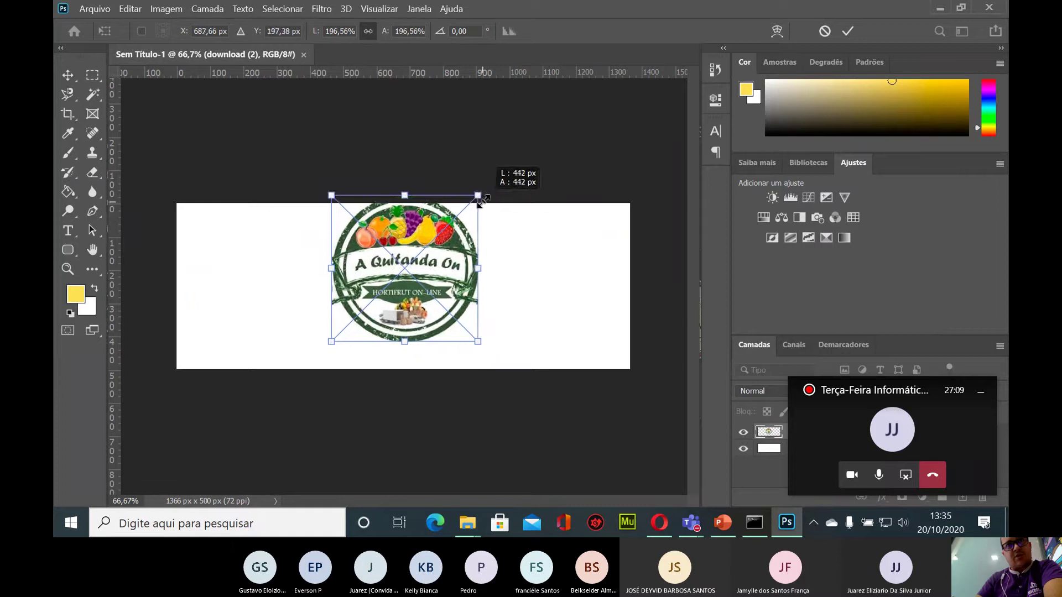
pyautogui.moveTo(427, 266); pyautogui.dragTo(420, 281)
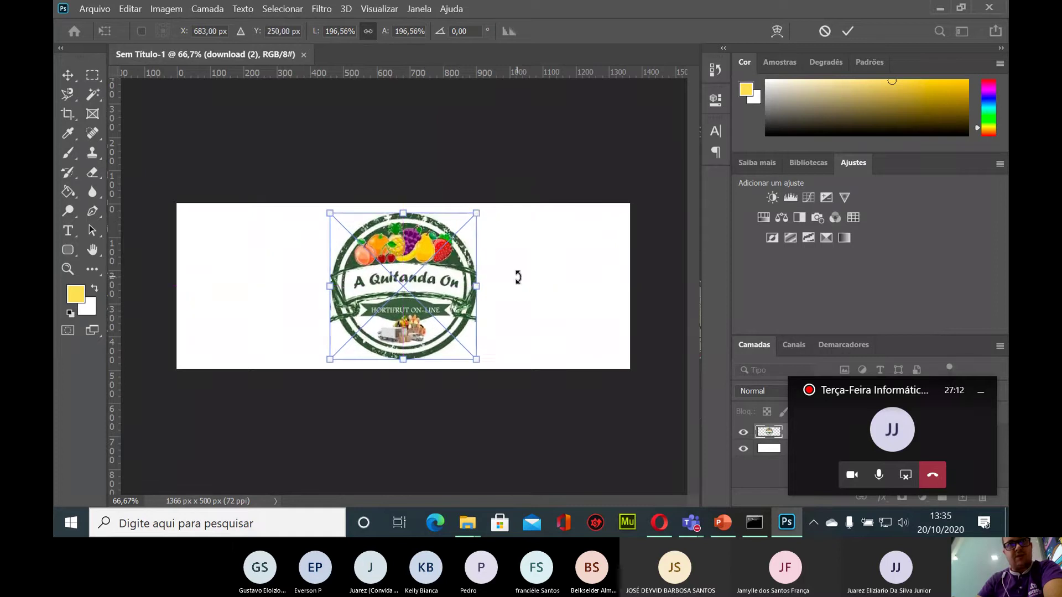
pyautogui.click(848, 32)
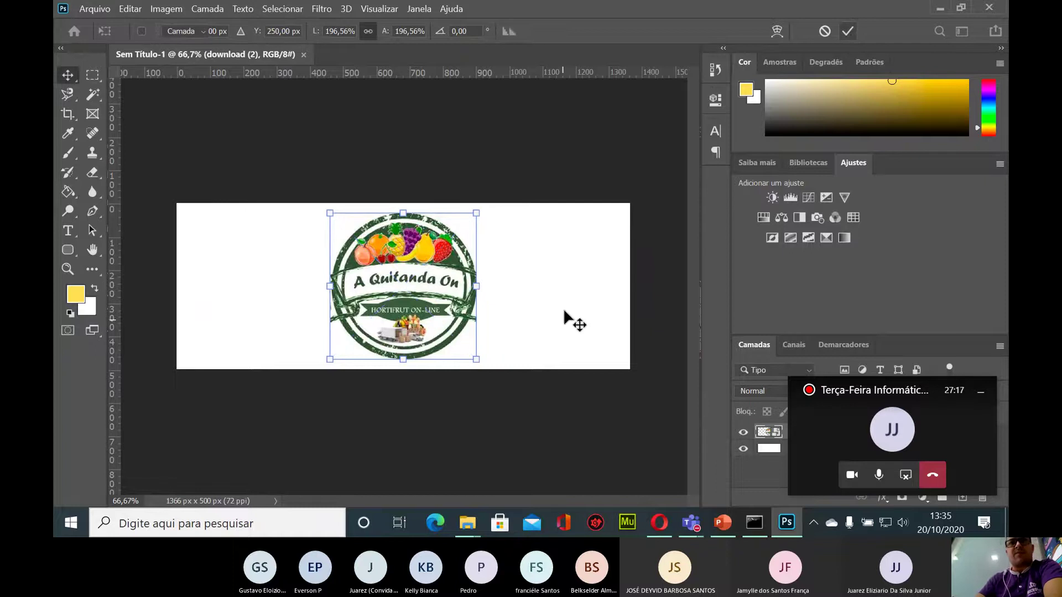
pyautogui.click(338, 338)
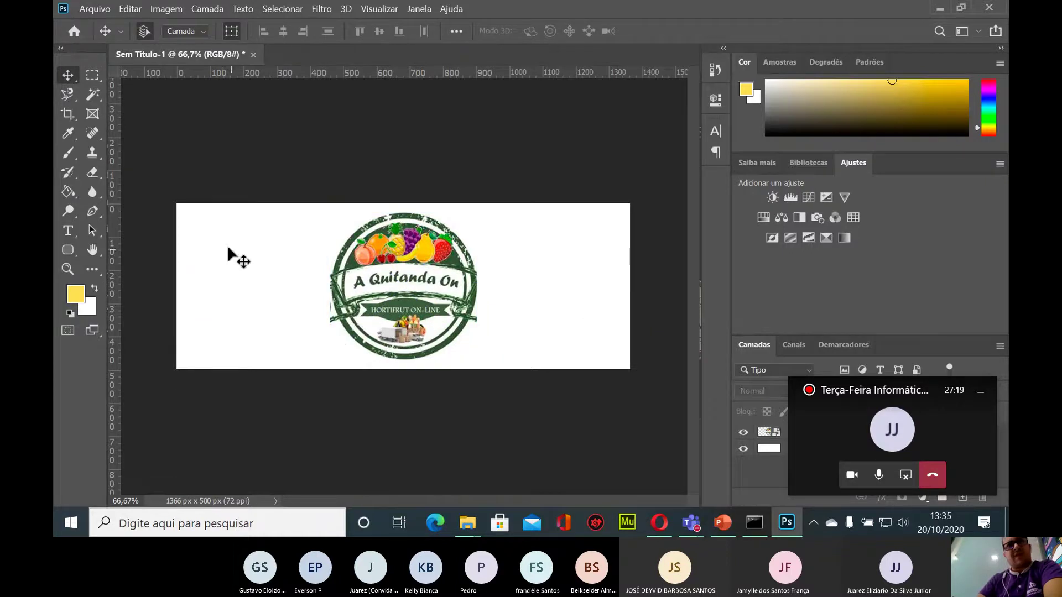
# Try to delete the white area around the logo with a Magic Wand selection, and clear the selection
pyautogui.click(412, 279)
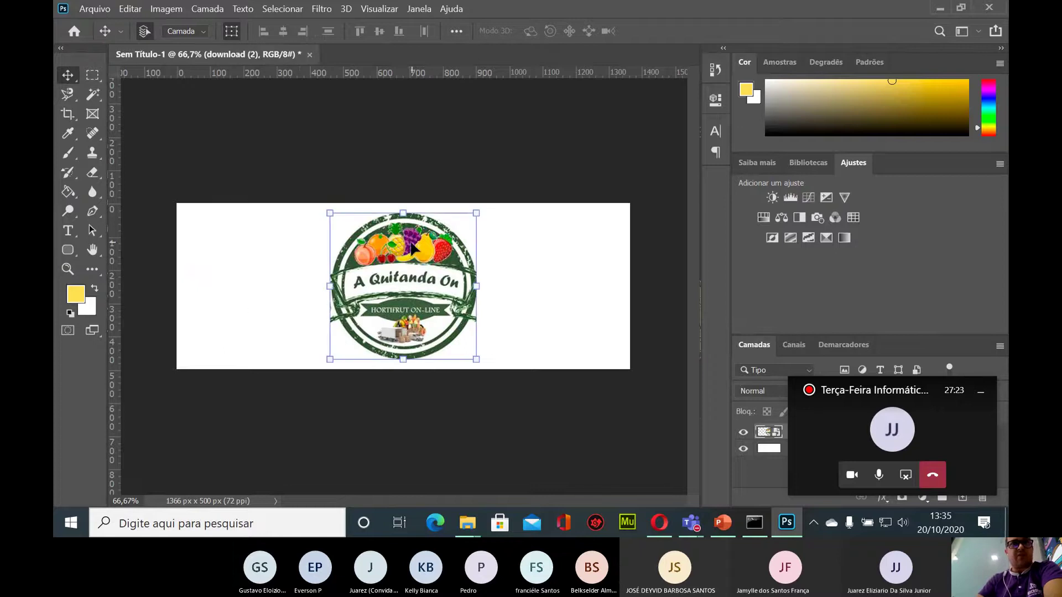
pyautogui.click(92, 97)
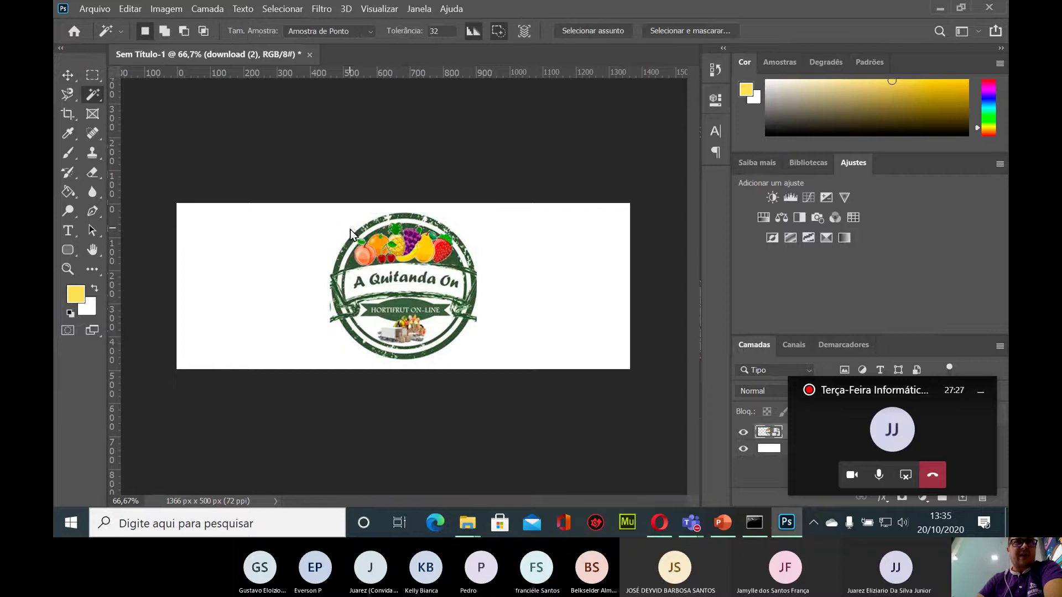
pyautogui.click(350, 229)
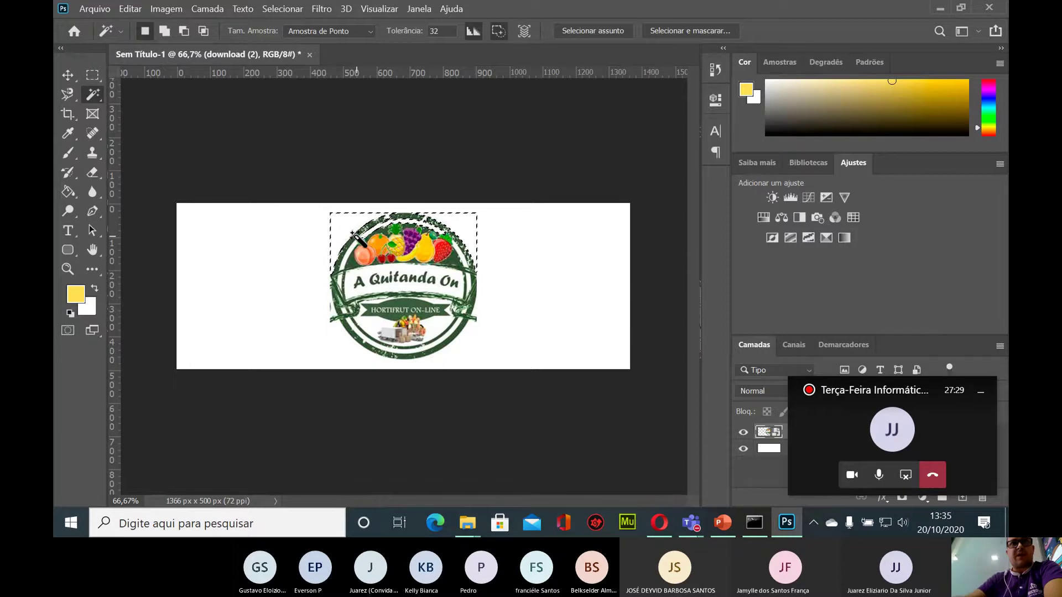
pyautogui.press('Delete')
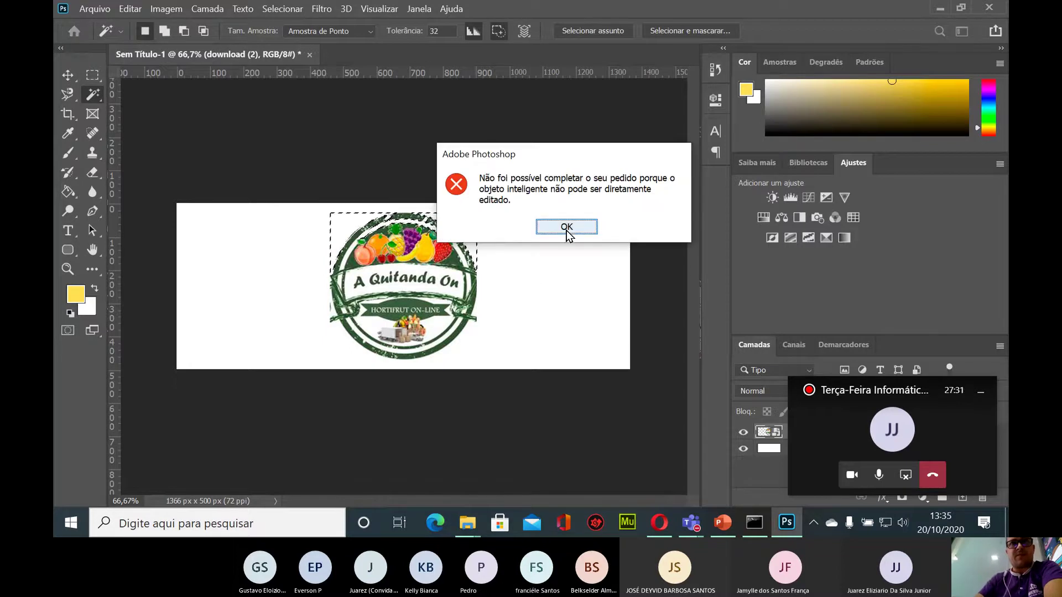
pyautogui.click(567, 227)
pyautogui.hotkey('ctrl', 'd')
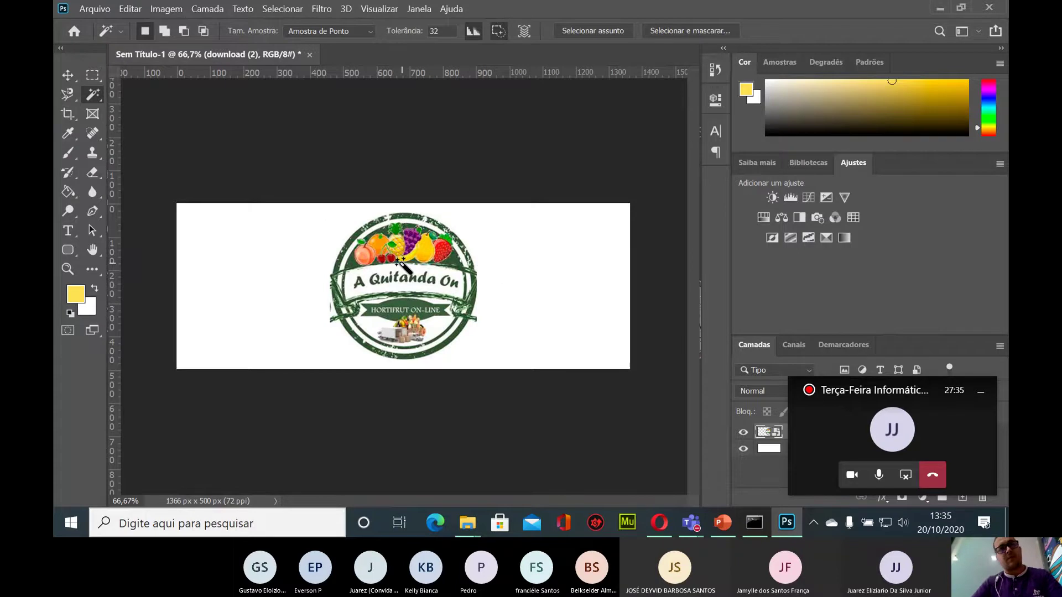
# Minimize the floating meeting window and hide the Plano de Fundo layer behind the logo
pyautogui.scroll(5, 402, 265)
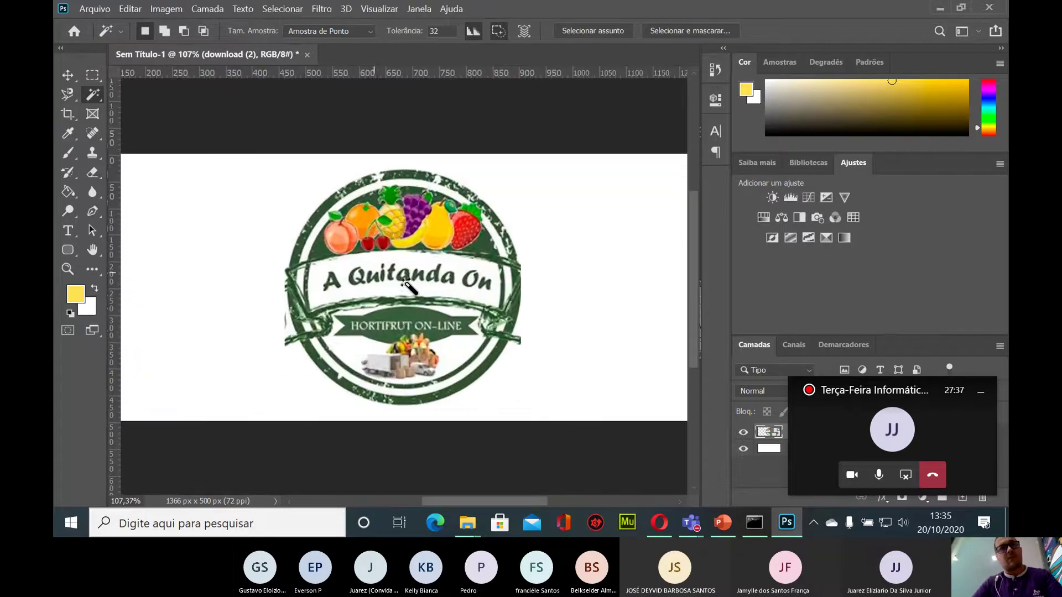
pyautogui.click(68, 76)
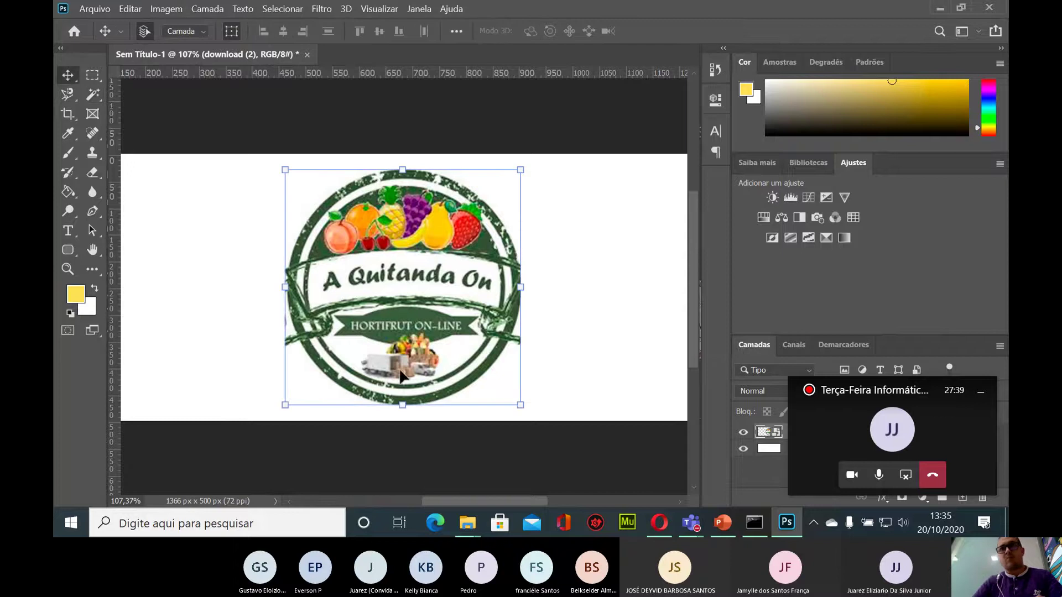
pyautogui.click(980, 396)
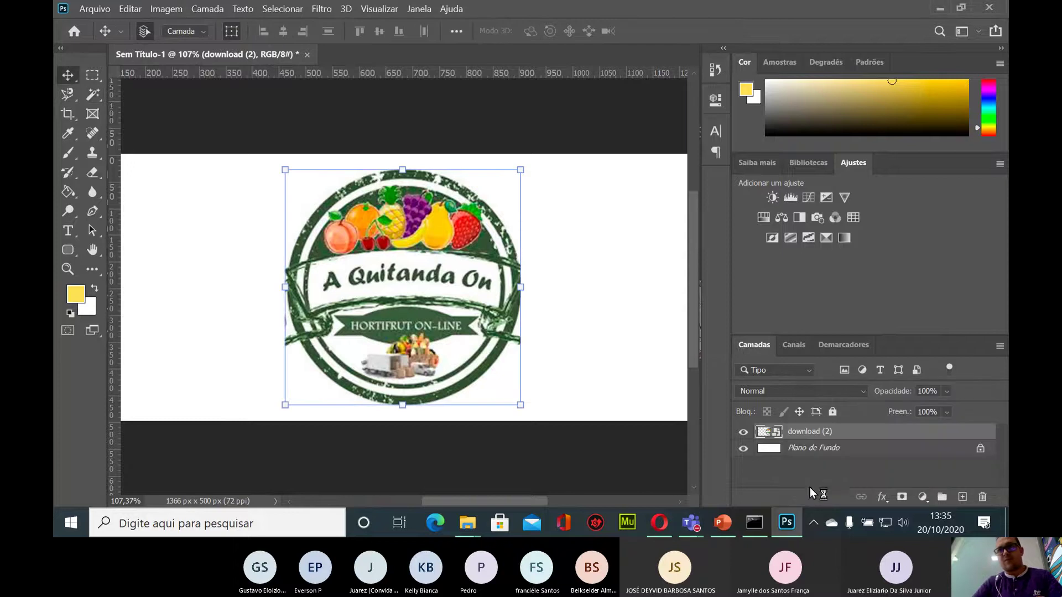
pyautogui.click(744, 448)
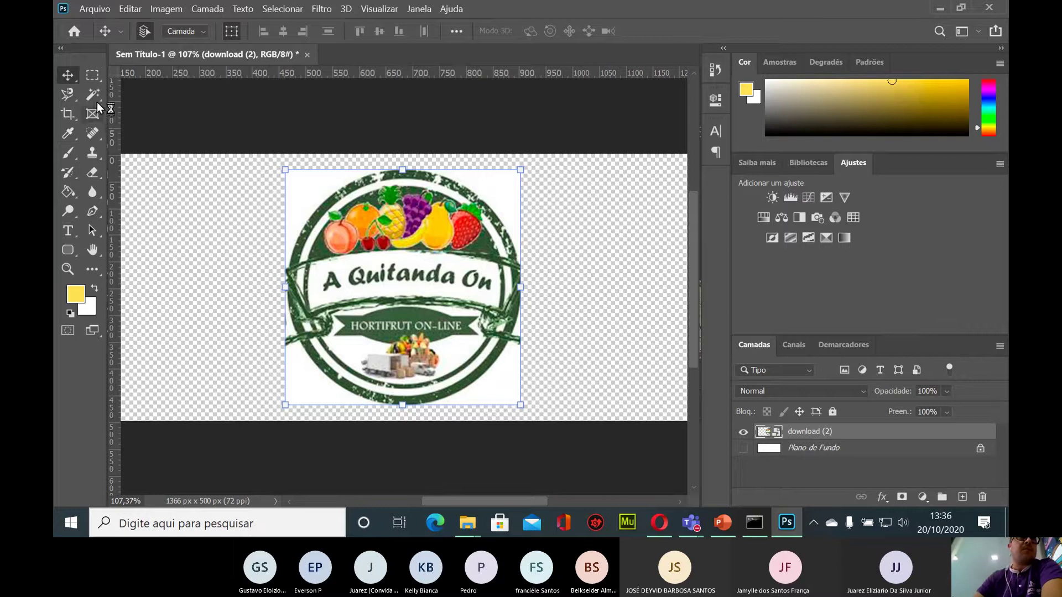
# Select the white area outside the logo's circular edge, in all four corners, with the Quick Selection tool
pyautogui.moveTo(95, 91); pyautogui.dragTo(135, 108)
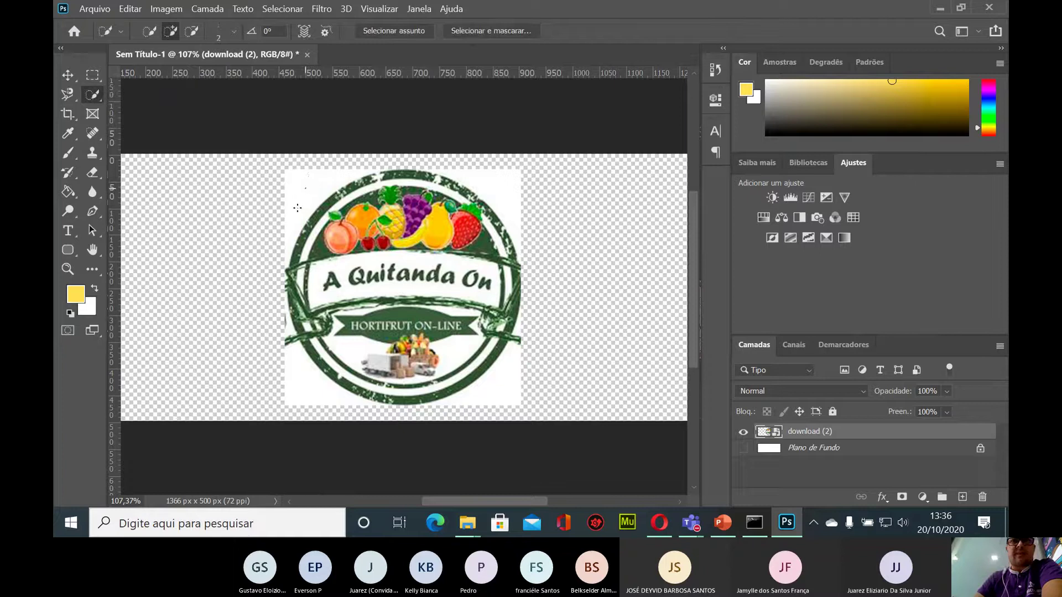
pyautogui.moveTo(297, 208); pyautogui.dragTo(308, 181)
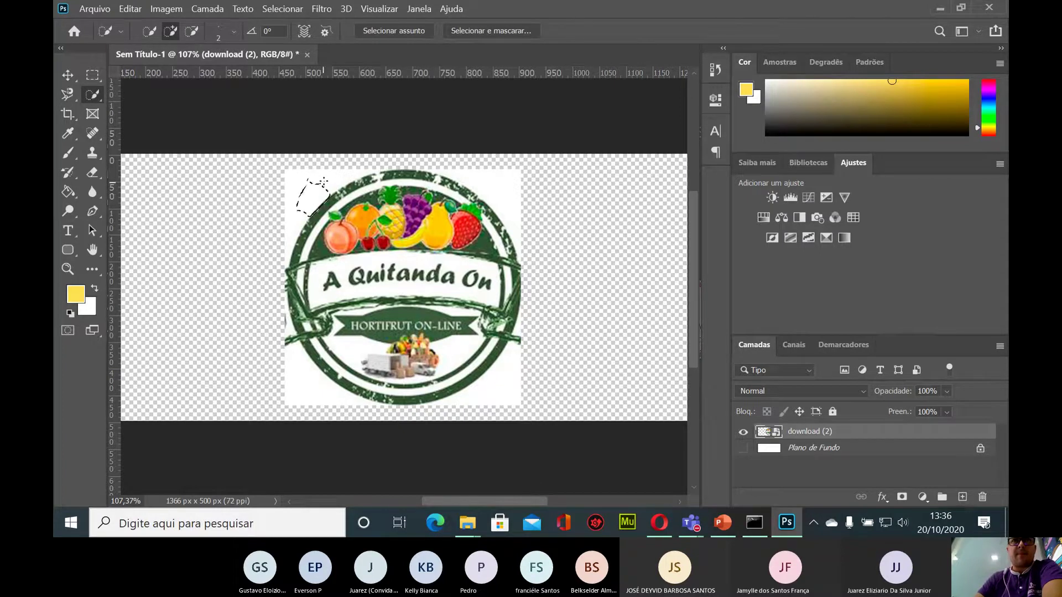
pyautogui.moveTo(338, 180); pyautogui.dragTo(351, 173)
pyautogui.moveTo(288, 228); pyautogui.dragTo(283, 270)
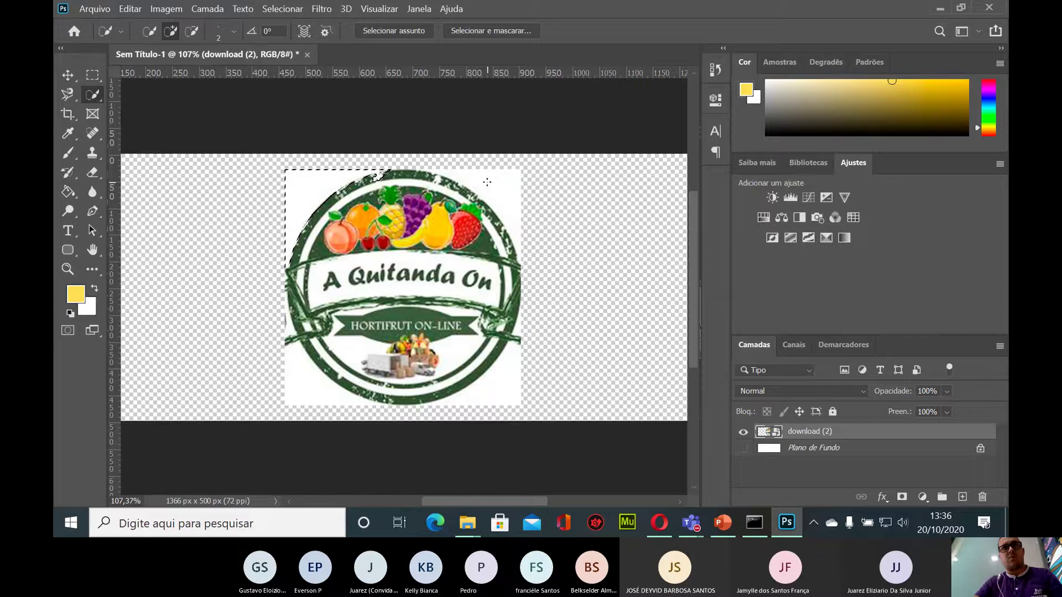
pyautogui.press('alt')
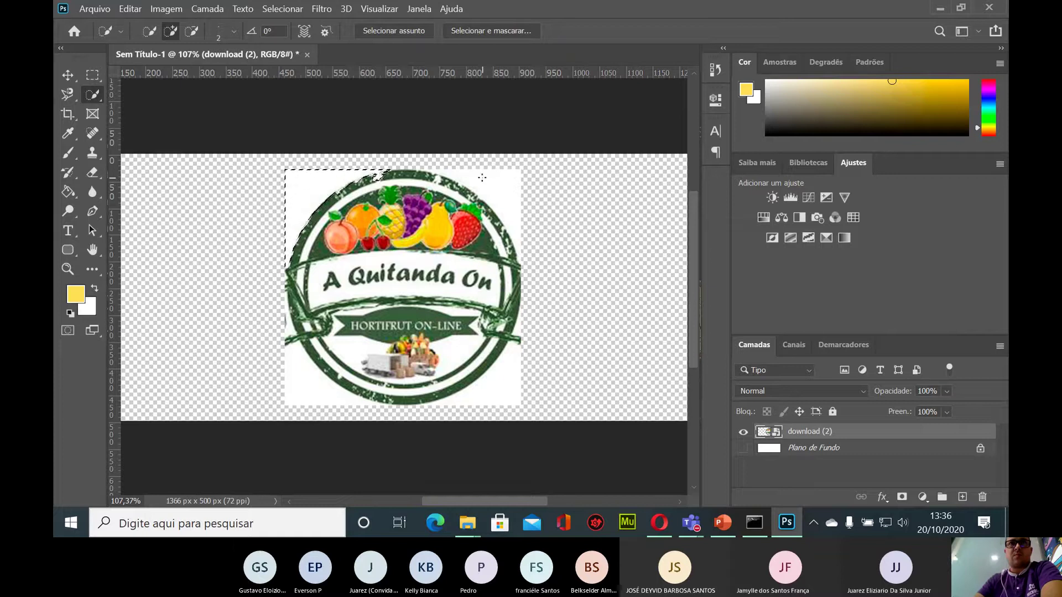
pyautogui.moveTo(505, 207); pyautogui.dragTo(523, 239)
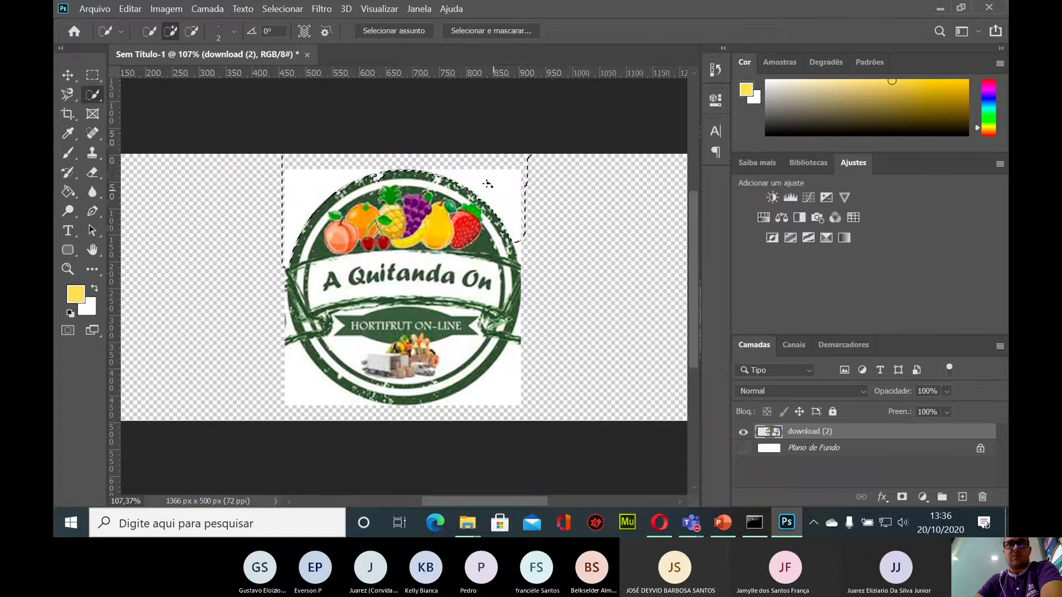
pyautogui.moveTo(517, 214)
pyautogui.mouseDown()
pyautogui.moveTo(522, 262)
pyautogui.moveTo(482, 379)
pyautogui.moveTo(513, 382)
pyautogui.moveTo(500, 397)
pyautogui.moveTo(516, 366)
pyautogui.moveTo(482, 397)
pyautogui.moveTo(326, 426)
pyautogui.moveTo(336, 396)
pyautogui.moveTo(288, 355)
pyautogui.mouseUp()
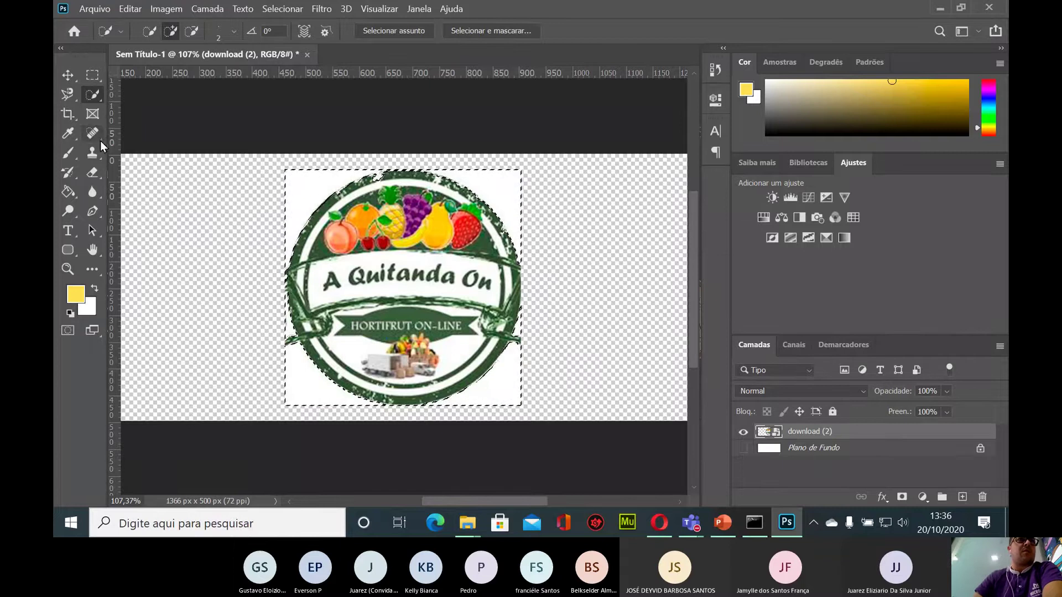
# Try to erase the selected white area around the logo with the Eraser tool (Ferramenta Borracha)
pyautogui.click(102, 177)
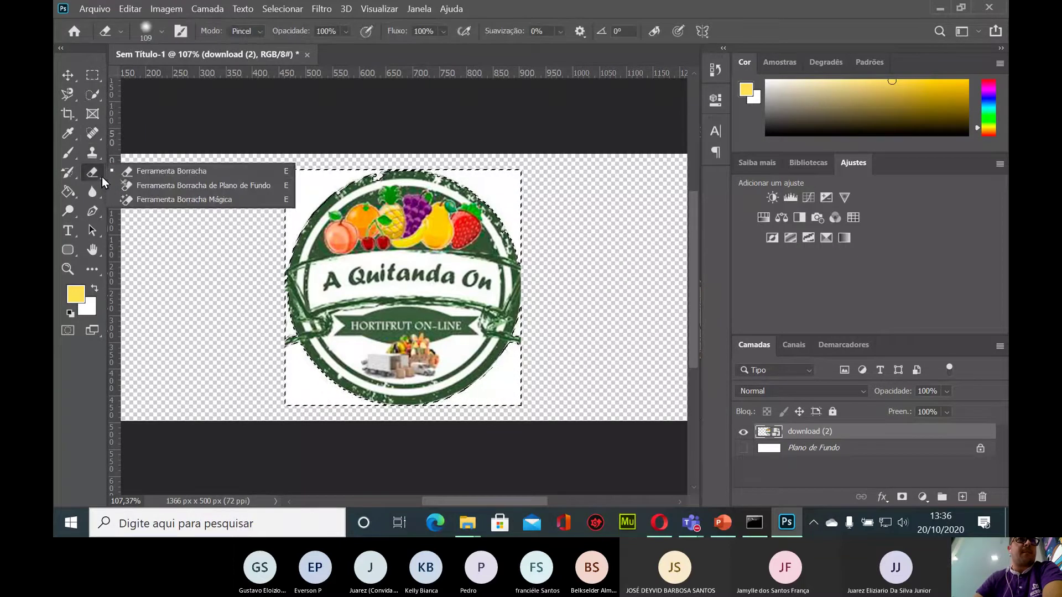
pyautogui.click(131, 174)
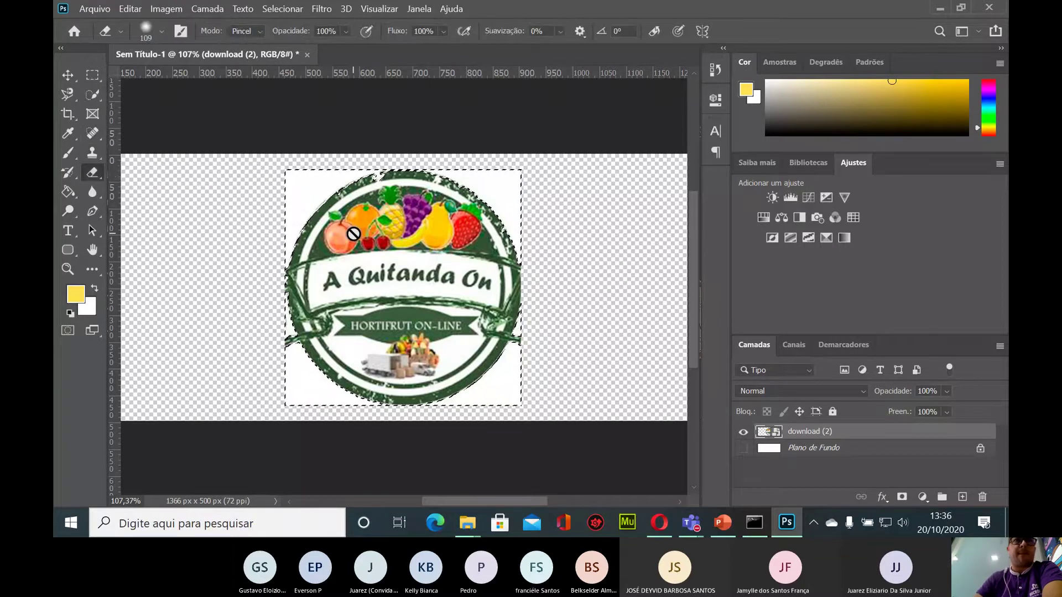
pyautogui.click(369, 128)
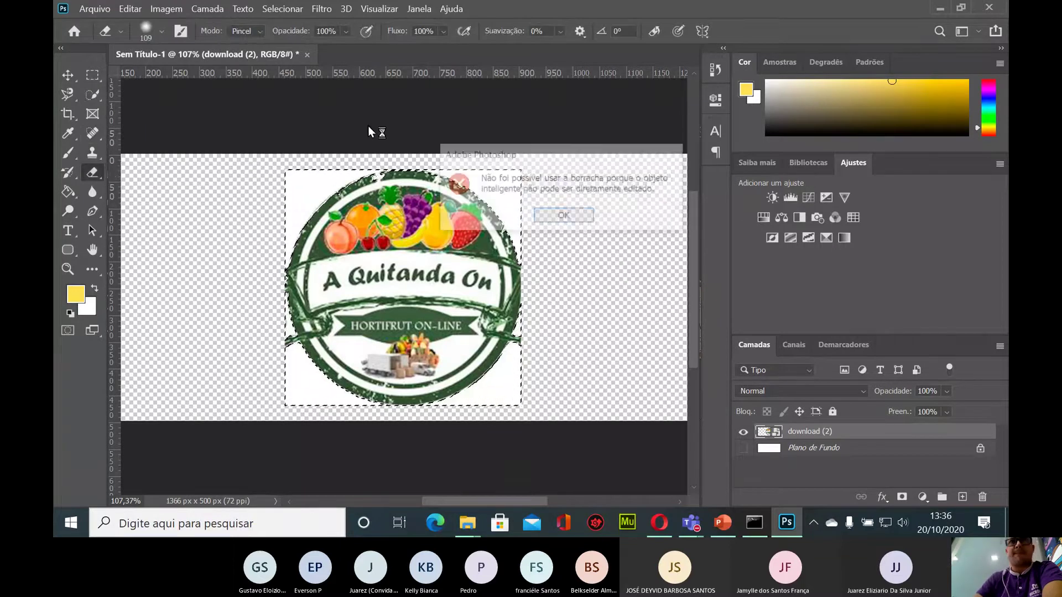
pyautogui.click(564, 216)
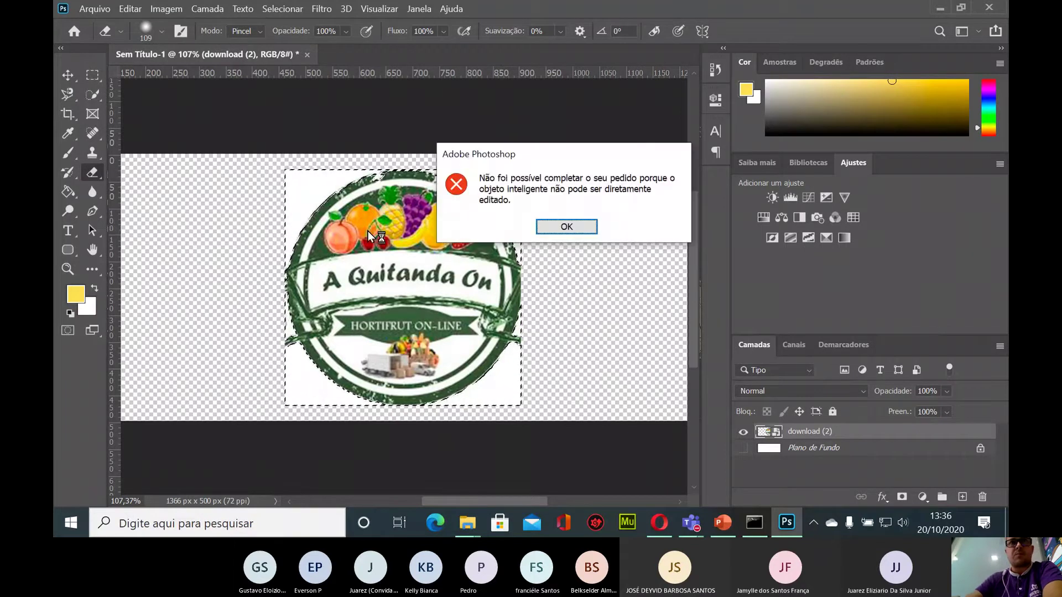
pyautogui.click(582, 226)
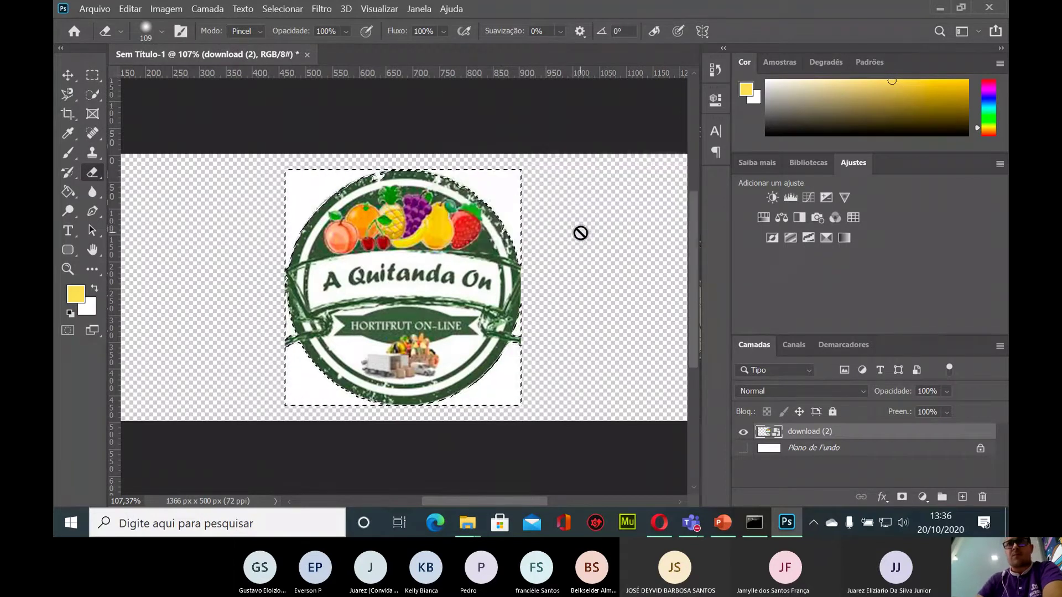
# Convert the download (2) layer to a smart object, try the Eraser on the logo, and dismiss the alert and the startup notification
pyautogui.rightClick(808, 431)
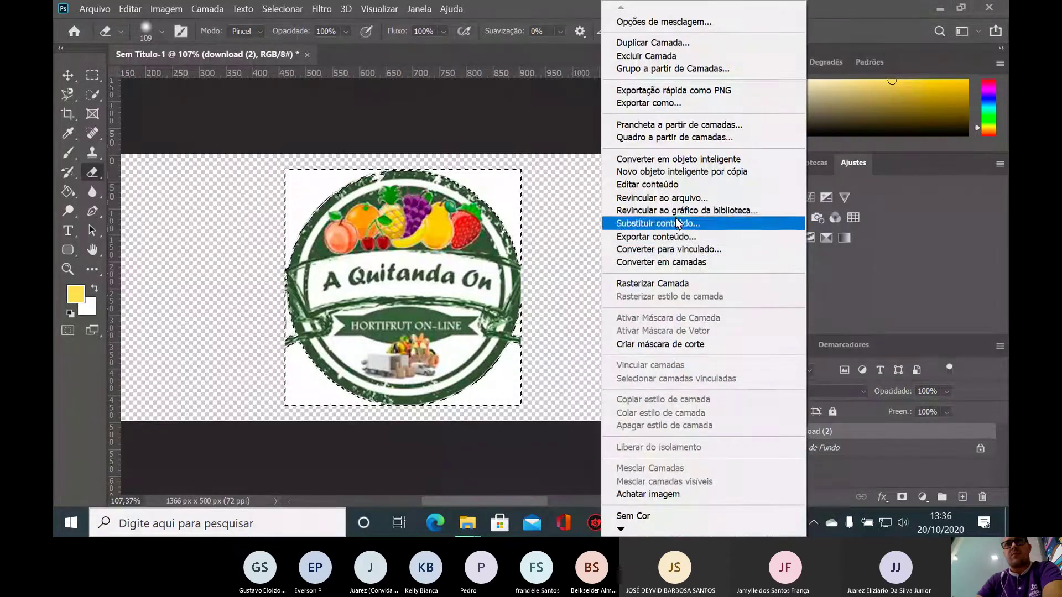
pyautogui.click(685, 161)
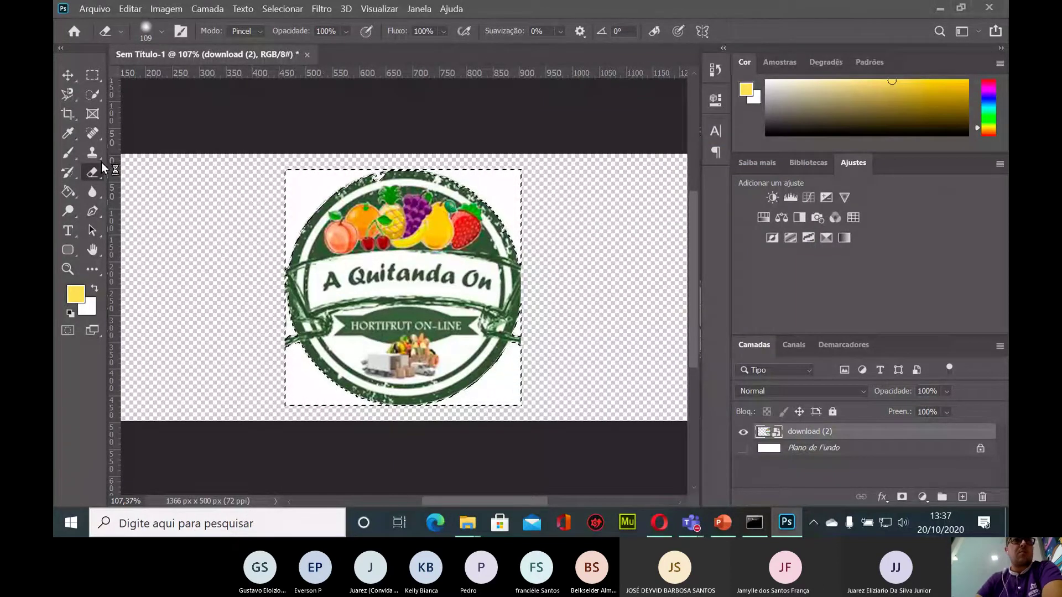
pyautogui.click(462, 231)
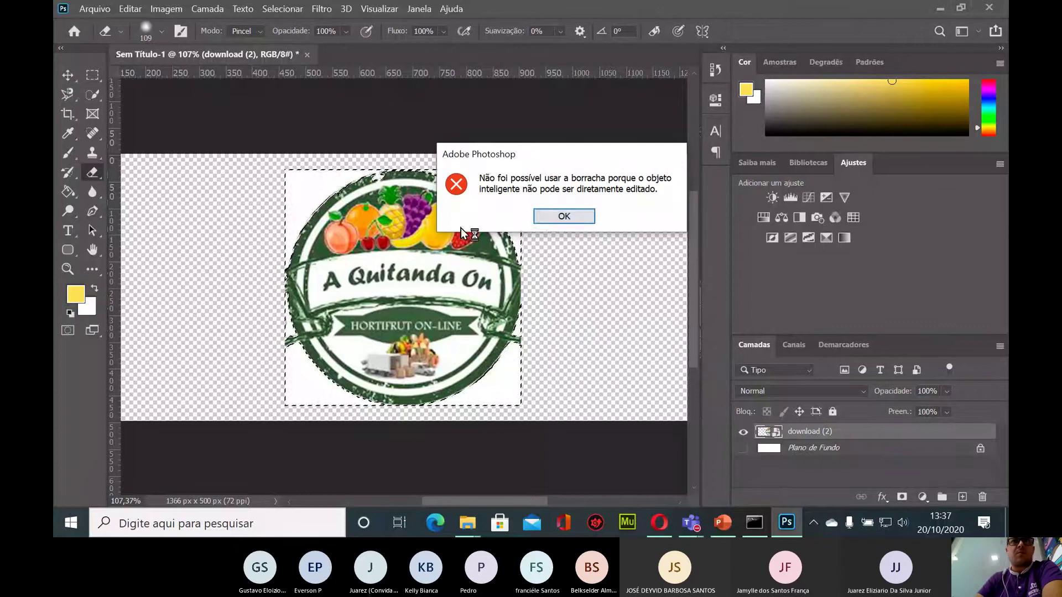
pyautogui.click(549, 221)
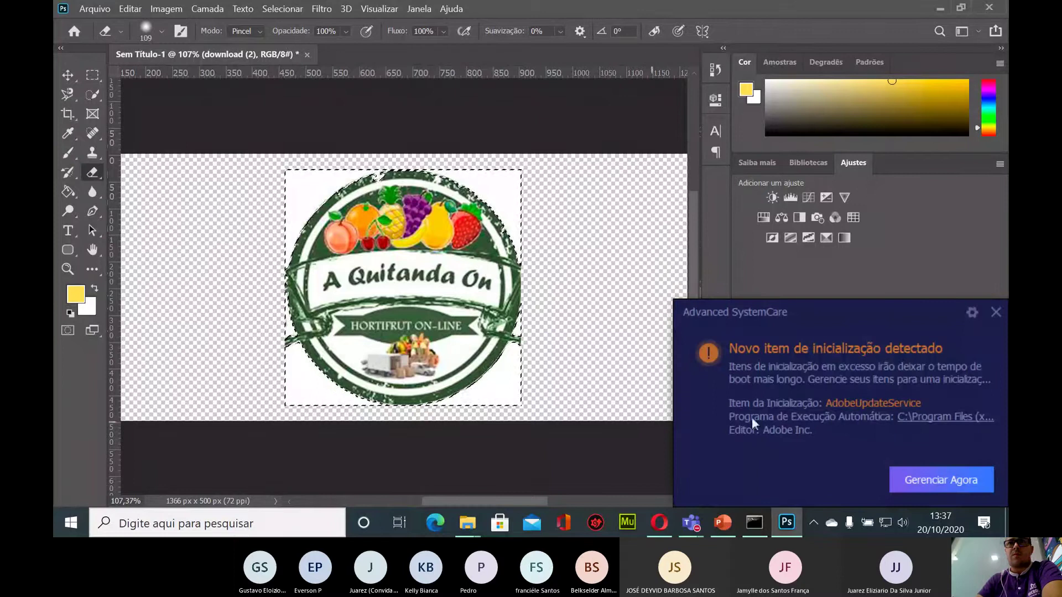
pyautogui.click(996, 312)
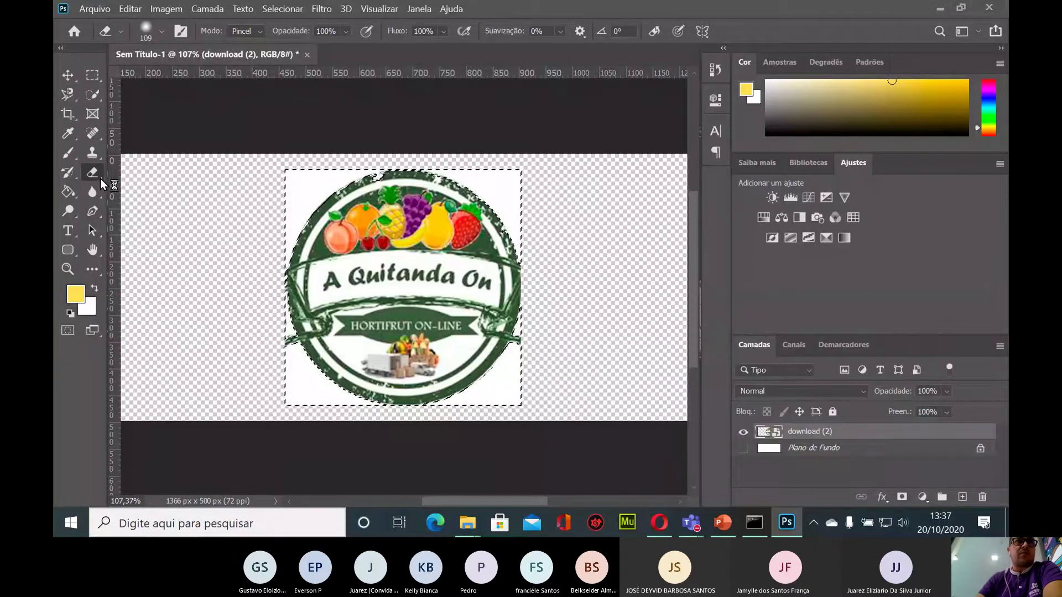
pyautogui.rightClick(97, 175)
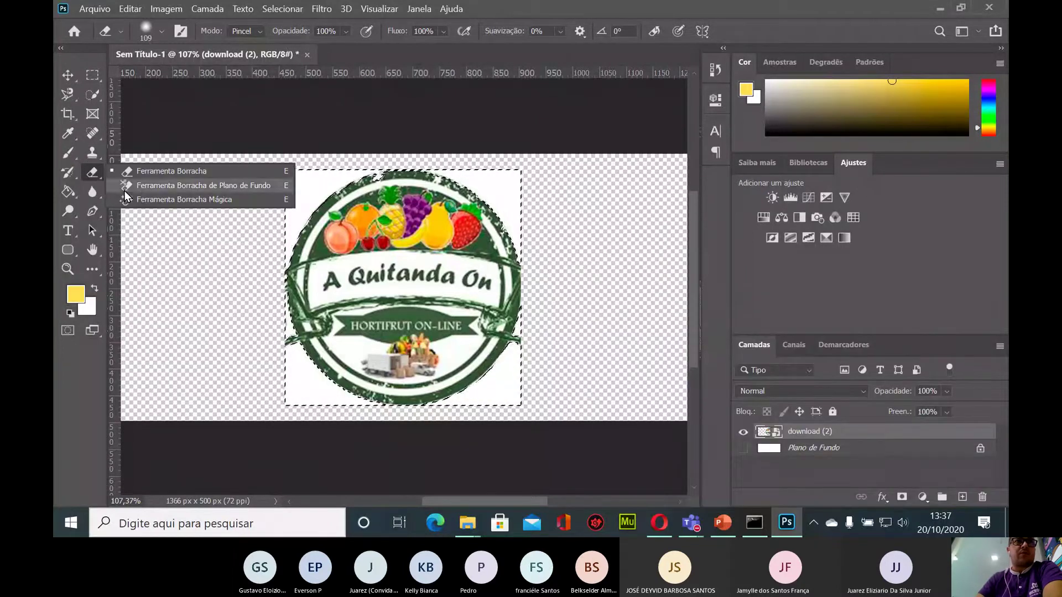
pyautogui.click(92, 94)
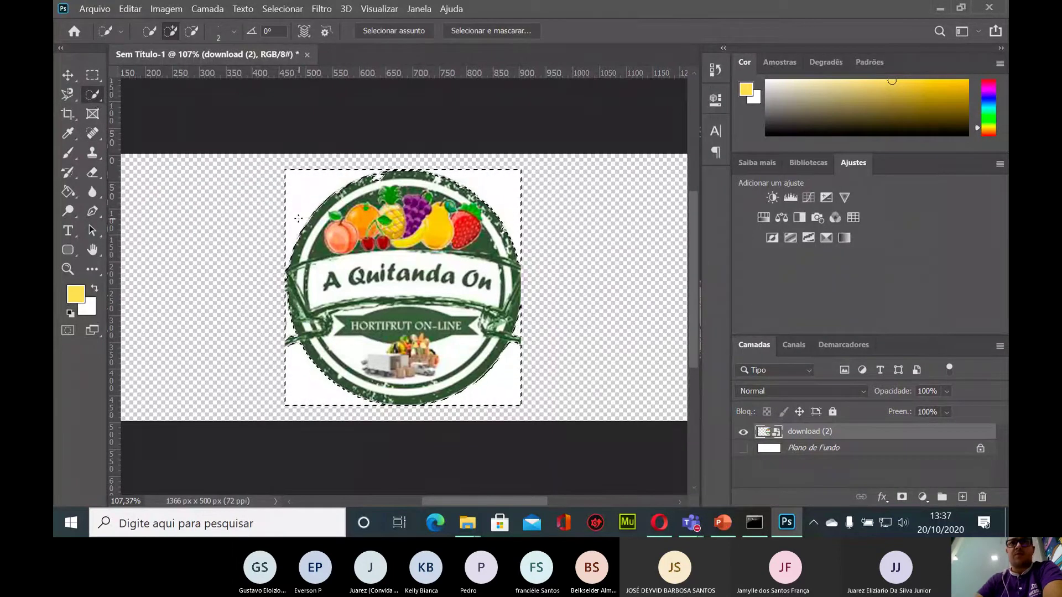
pyautogui.click(299, 220)
pyautogui.press('Return')
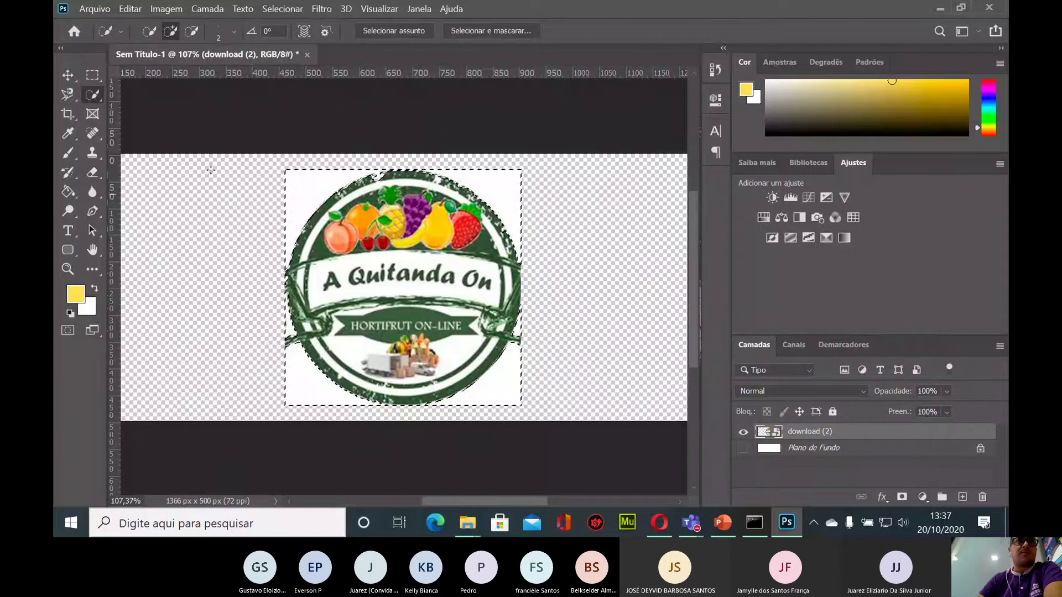
pyautogui.click(98, 173)
pyautogui.rightClick(99, 174)
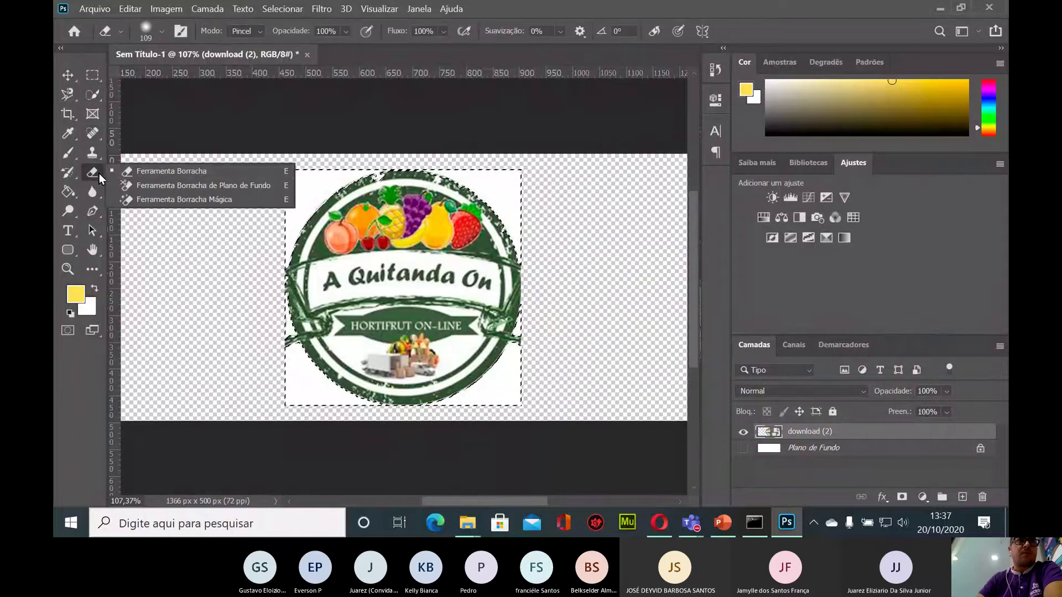
pyautogui.click(138, 174)
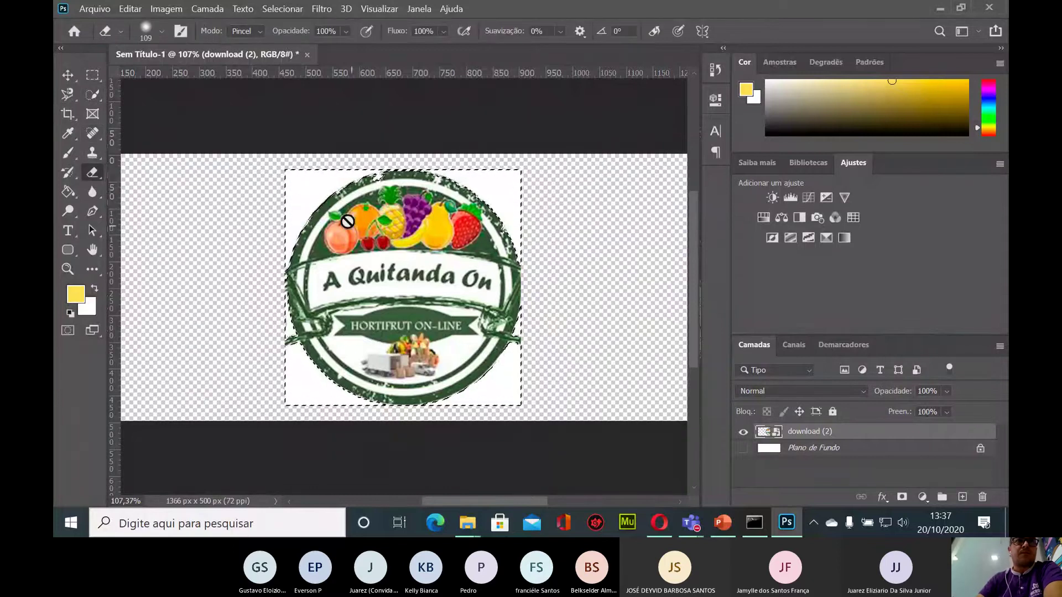
pyautogui.click(803, 451)
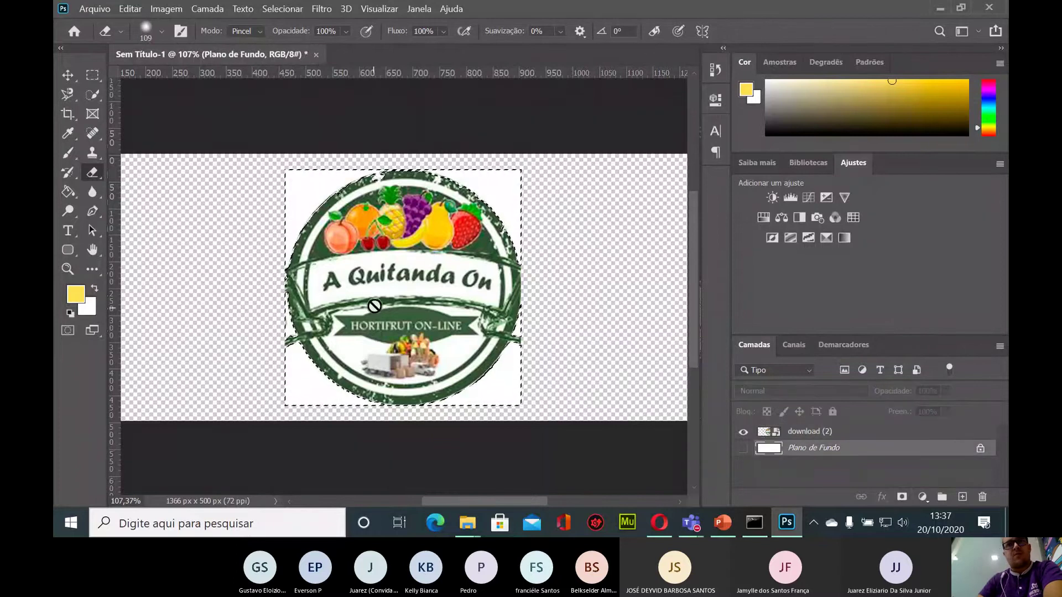
pyautogui.click(803, 432)
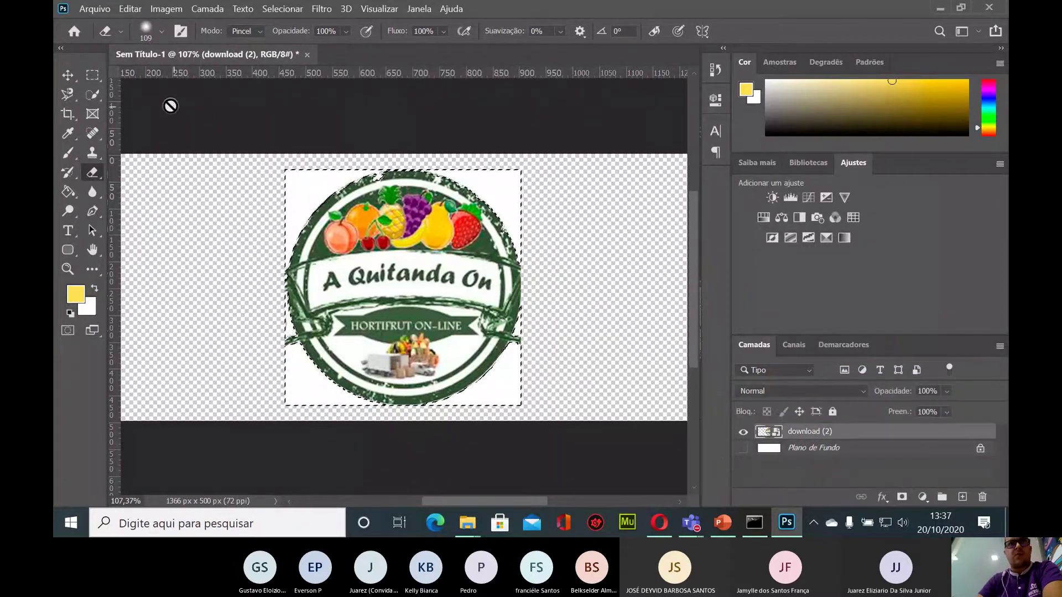
# Show the Plano de Fundo layer again and try to erase the selected white area beside the logo with the Eraser tool
pyautogui.click(66, 80)
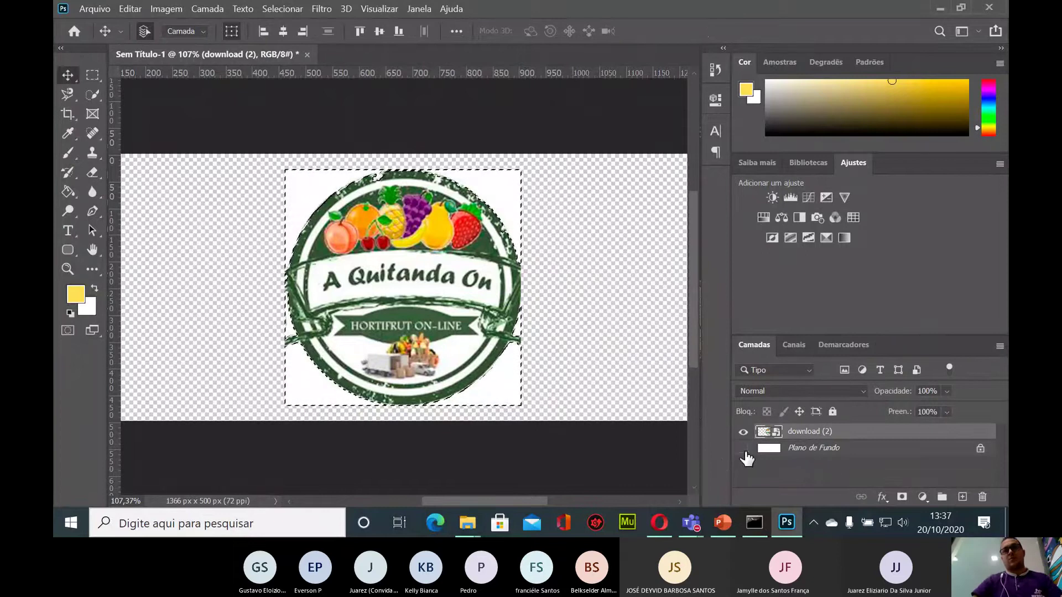
pyautogui.click(743, 449)
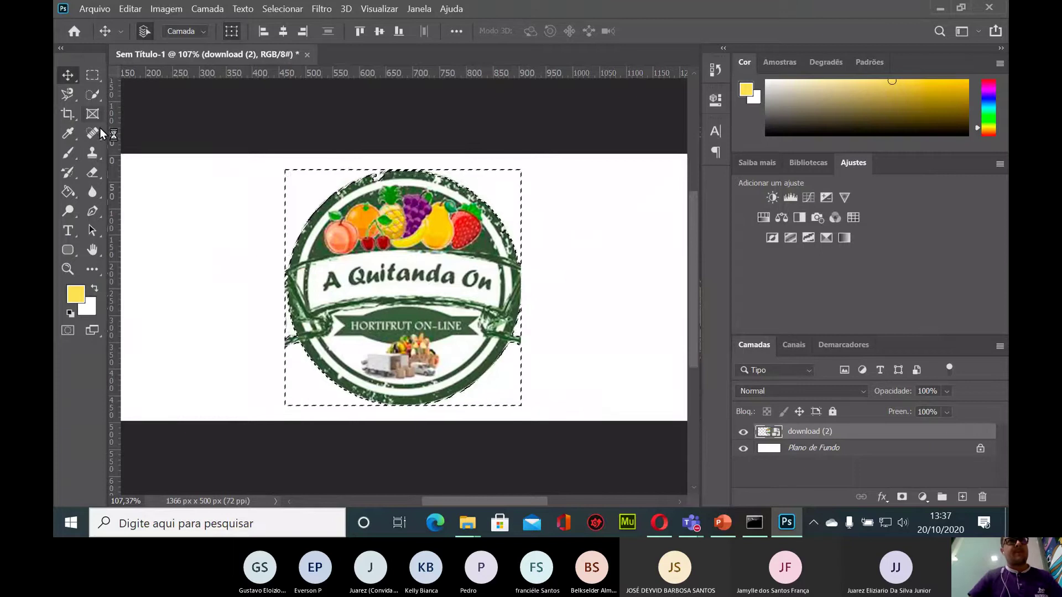
pyautogui.click(92, 172)
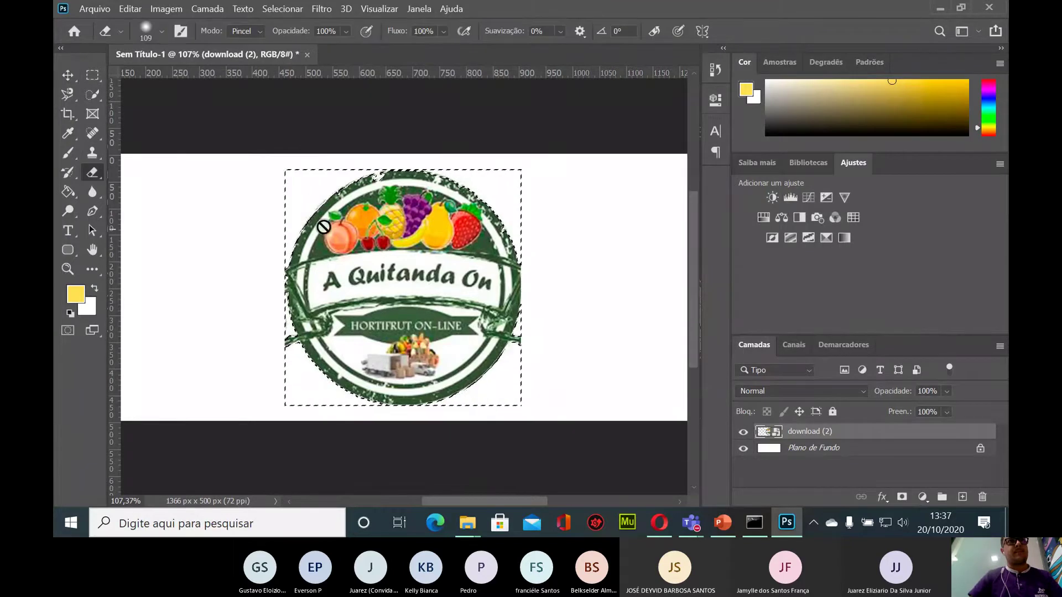
pyautogui.click(319, 195)
pyautogui.click(562, 215)
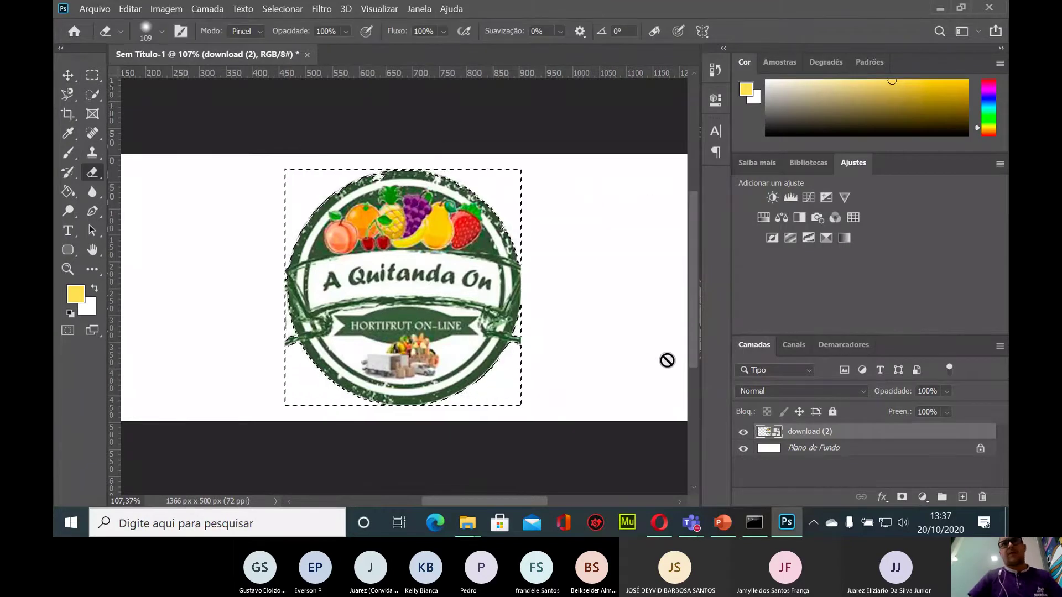
pyautogui.rightClick(861, 434)
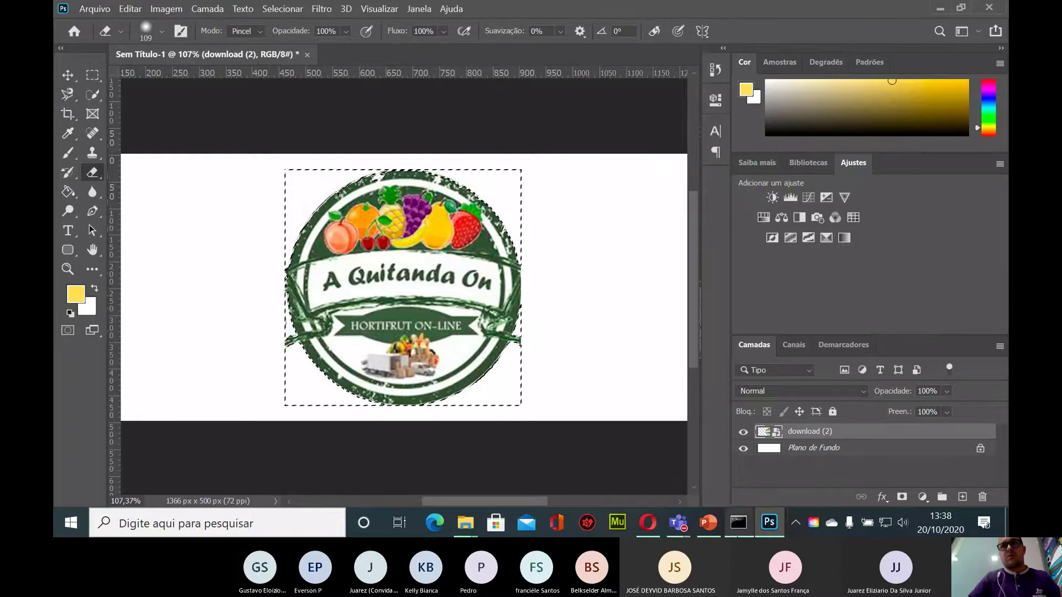
# Switch to WhatsApp in the Opera browser and reply "blz" in the chat with the three unread messages
pyautogui.click(526, 439)
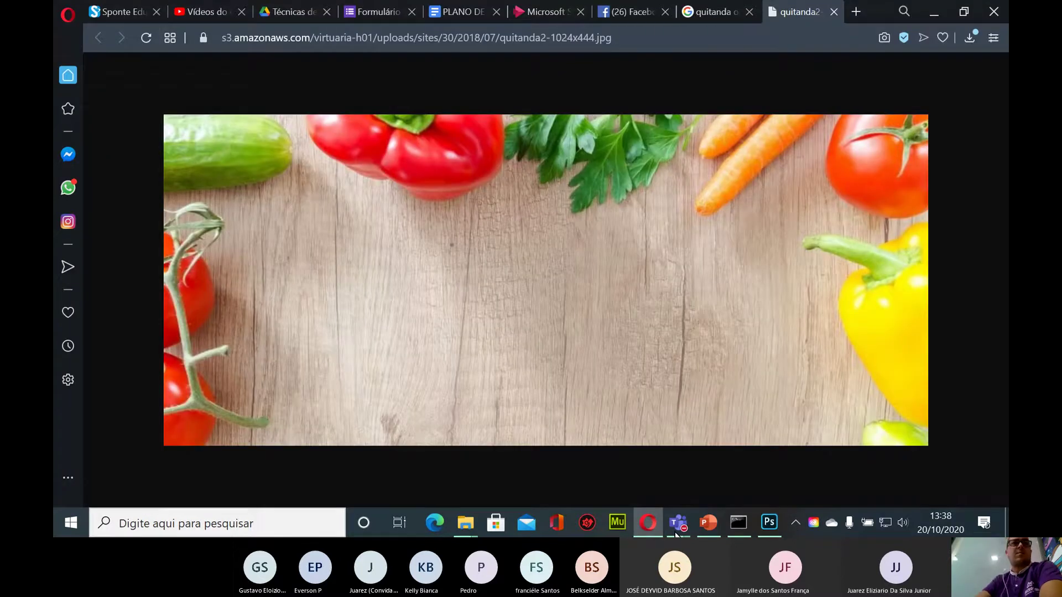
pyautogui.click(67, 188)
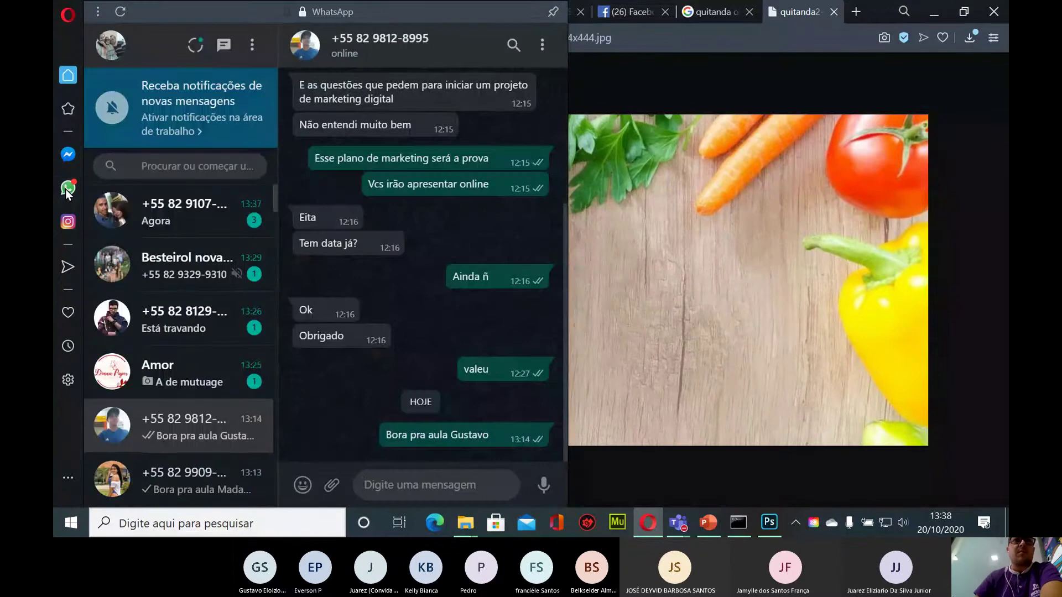
pyautogui.click(138, 221)
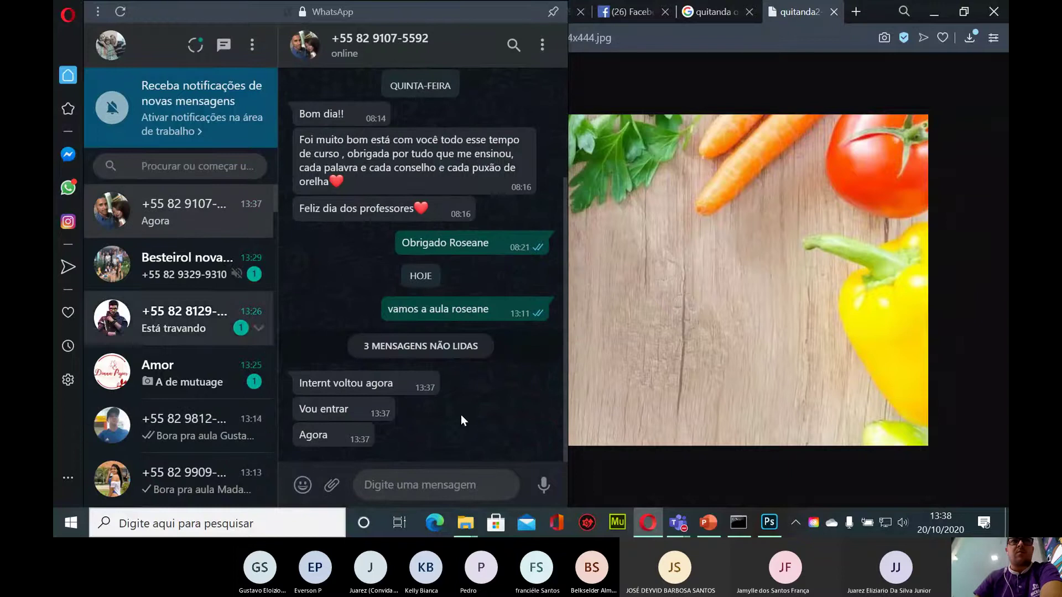
pyautogui.write('blz')
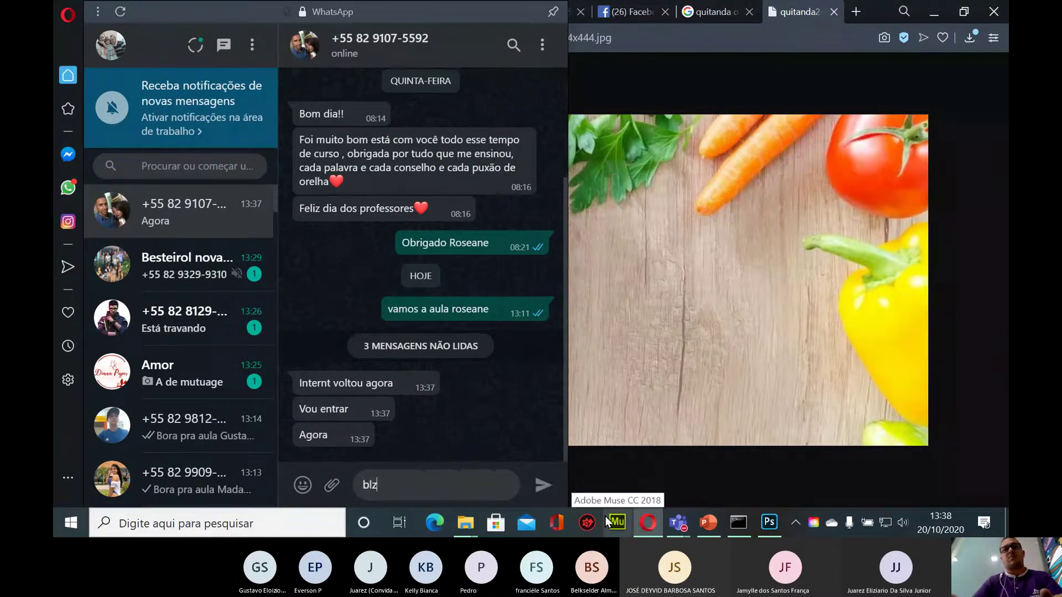
pyautogui.press('Return')
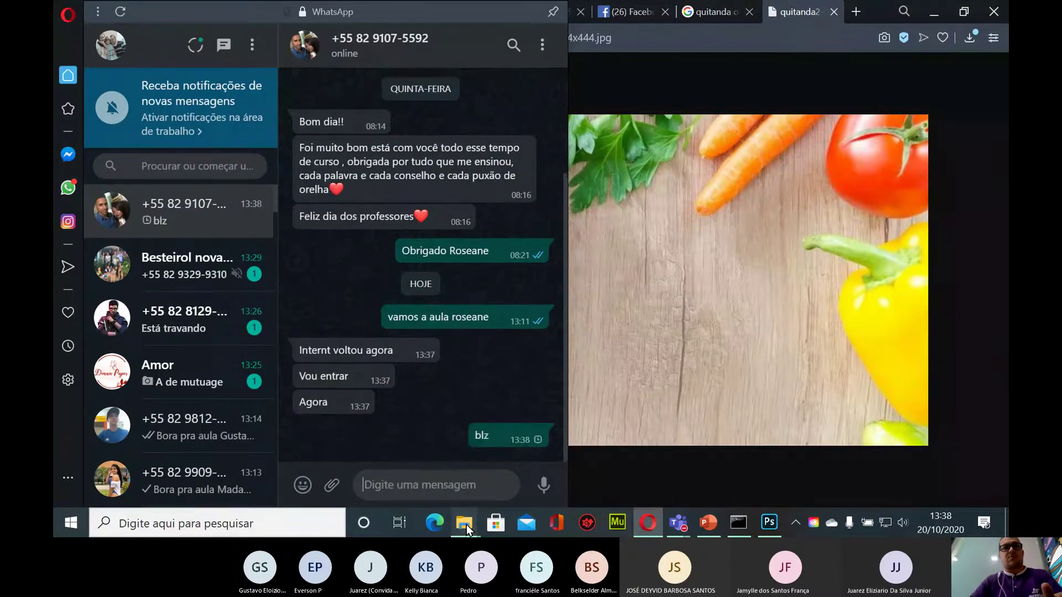
# In File Explorer's Imagens folder, open the logo image download (2) with Adobe Photoshop 2020
pyautogui.moveTo(466, 526)
pyautogui.click(390, 487)
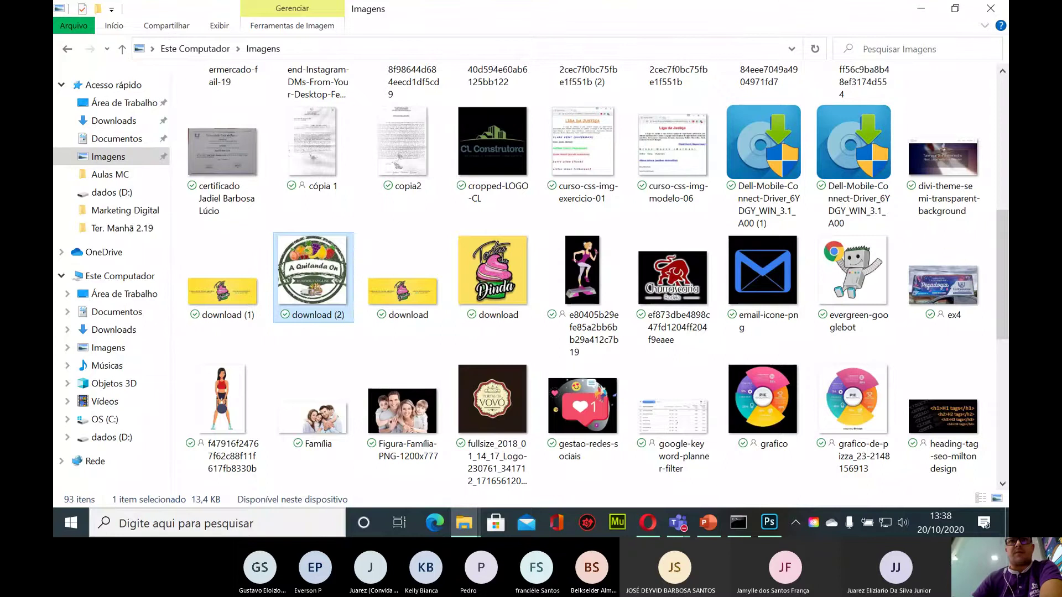
pyautogui.moveTo(678, 523)
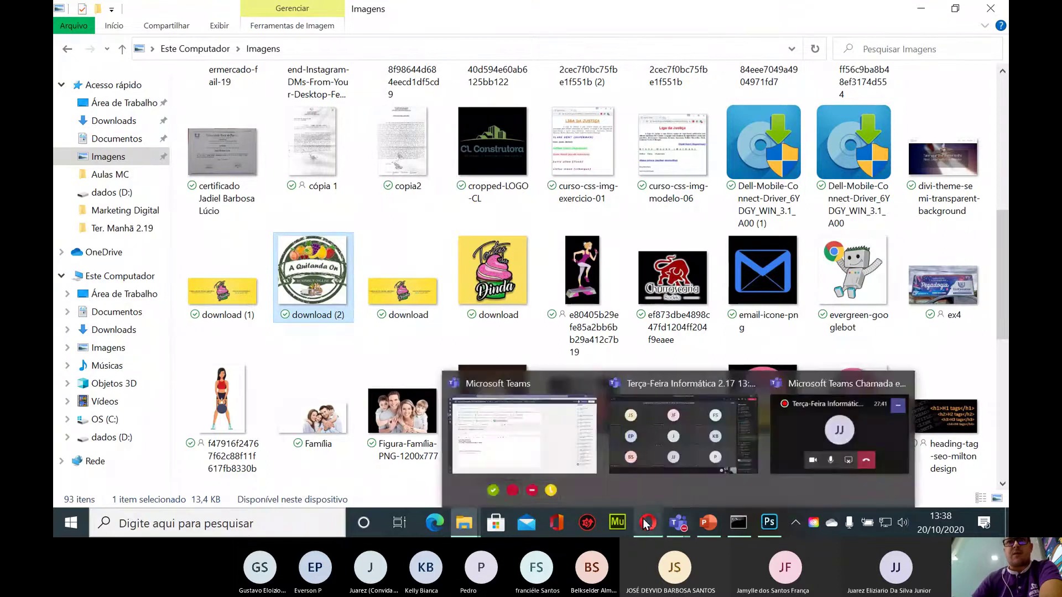
pyautogui.rightClick(319, 266)
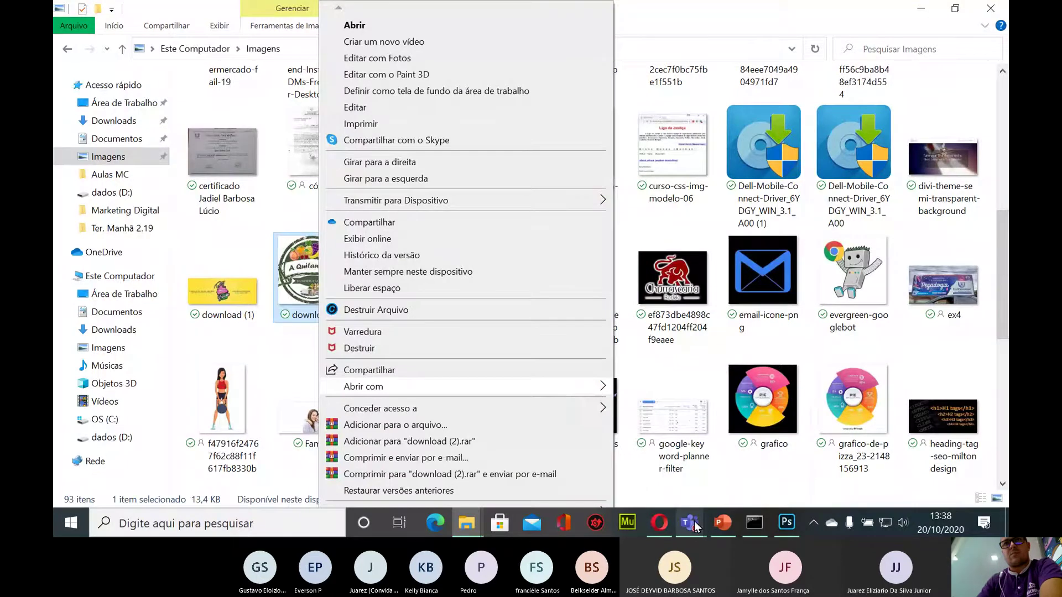
pyautogui.click(596, 390)
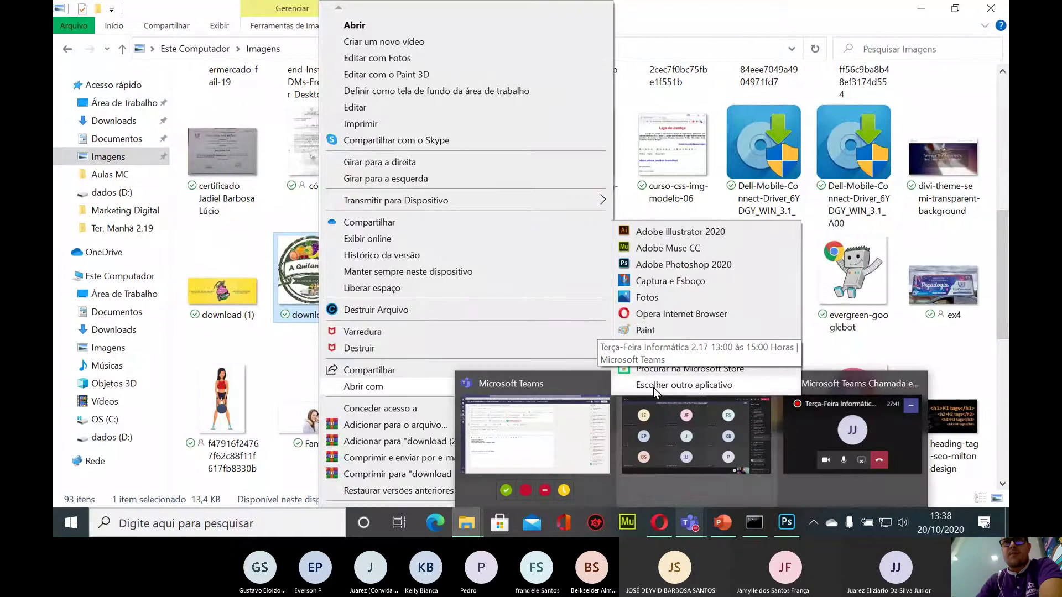
pyautogui.click(680, 265)
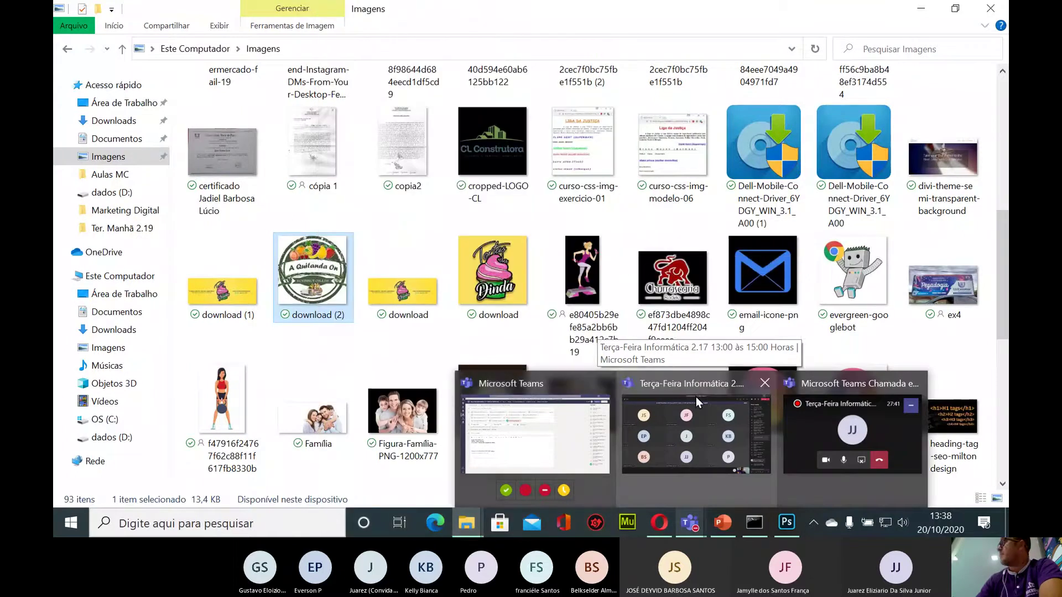
# Switch to the Microsoft Teams meeting, admit the participant waiting in the lobby, and minimize the meeting window
pyautogui.click(697, 443)
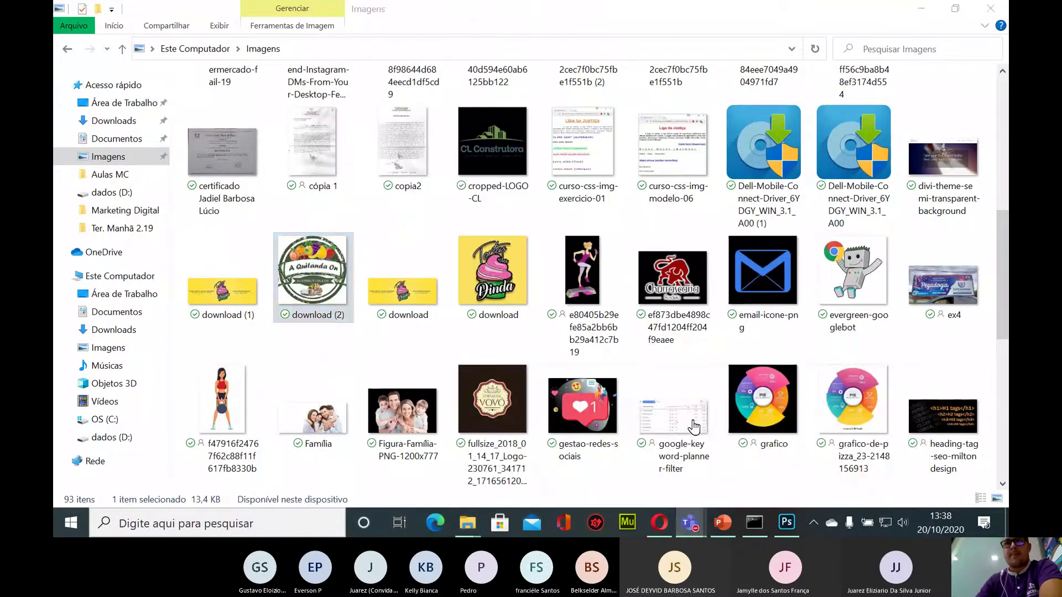
pyautogui.click(508, 304)
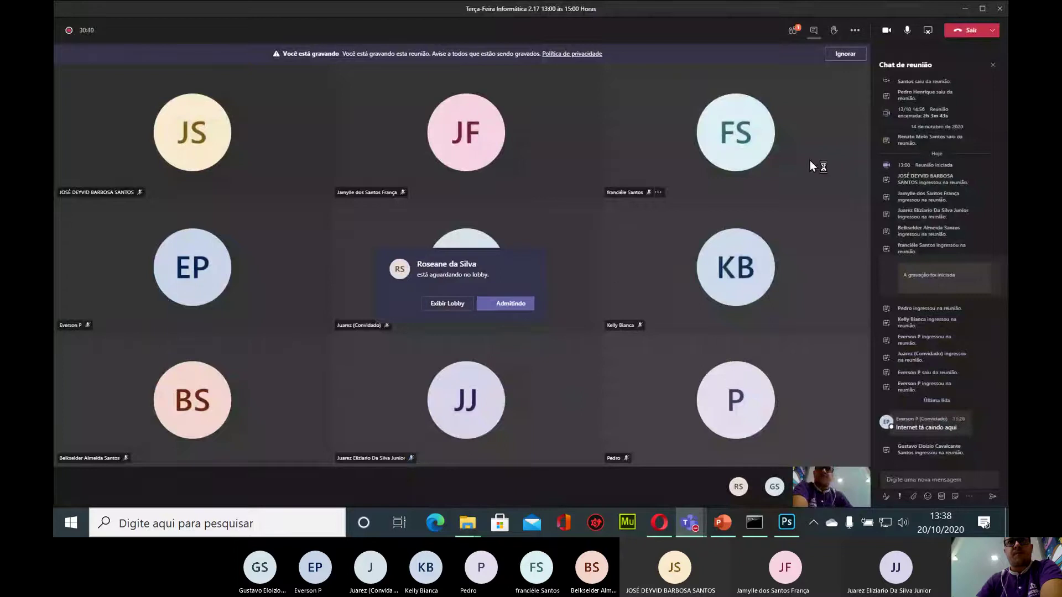
pyautogui.click(965, 11)
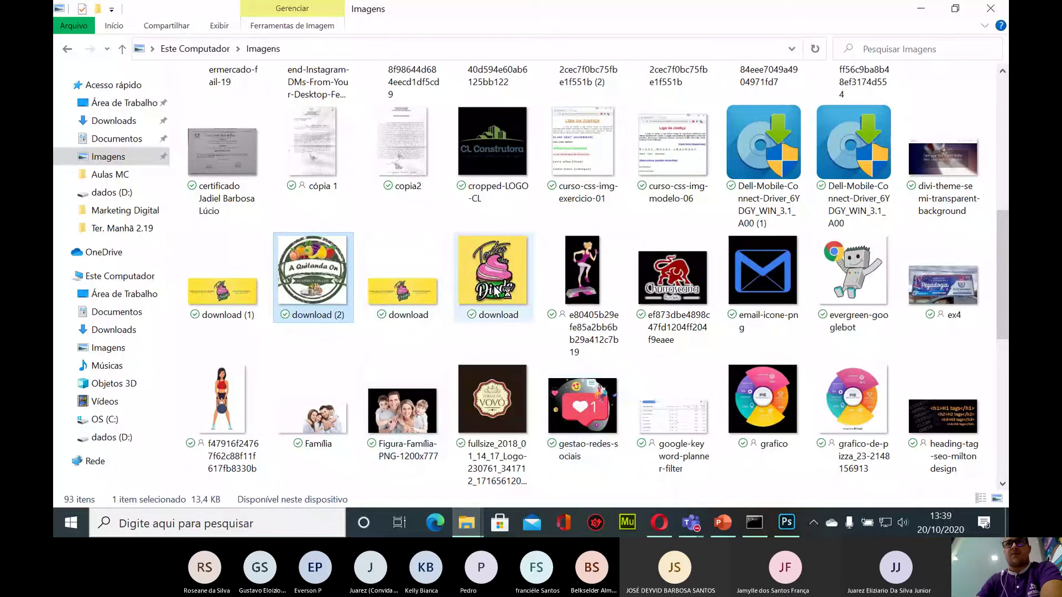
# Place the quitanda2-1024x444 image from the Imagens folder into the Sem Título-1 document and move the download (2) layer above it
pyautogui.scroll(-5, 901, 422)
pyautogui.scroll(4, 903, 424)
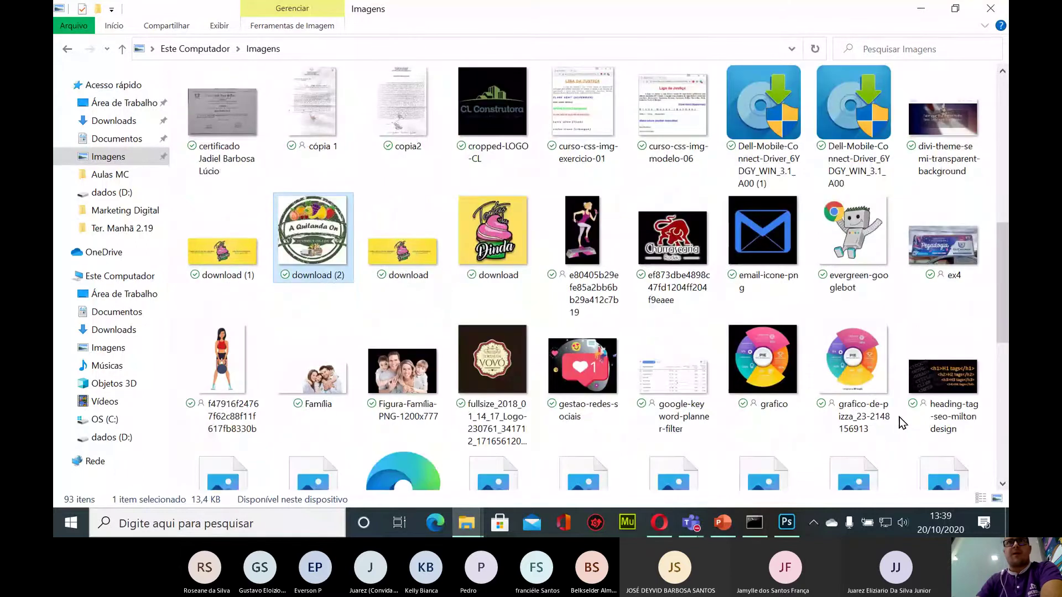
pyautogui.scroll(5, 967, 264)
pyautogui.scroll(-4, 967, 264)
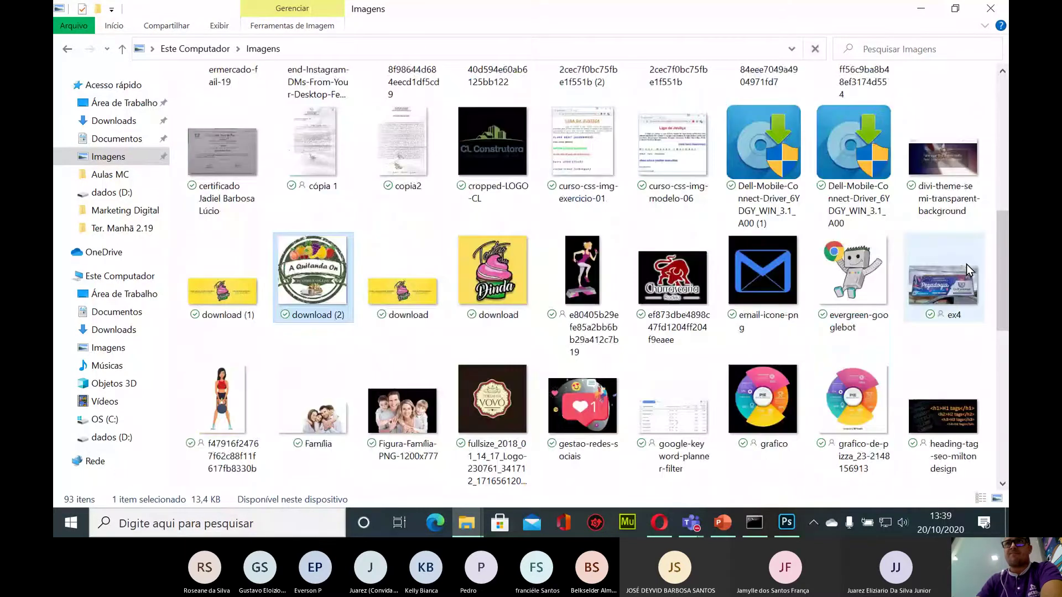
pyautogui.scroll(-6, 1006, 245)
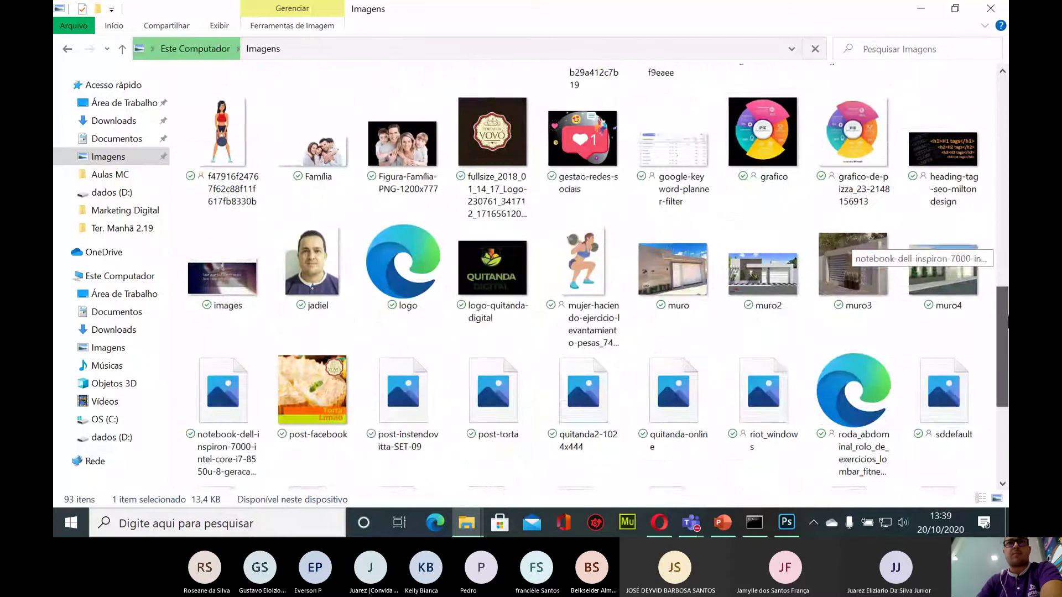
pyautogui.scroll(-2, 608, 181)
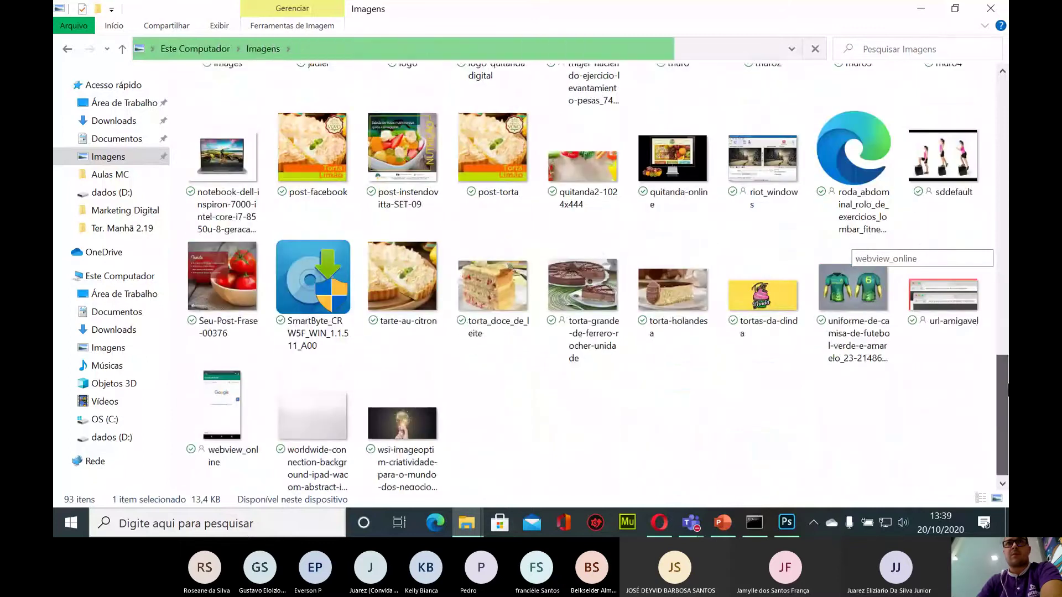
pyautogui.moveTo(583, 160); pyautogui.dragTo(418, 314)
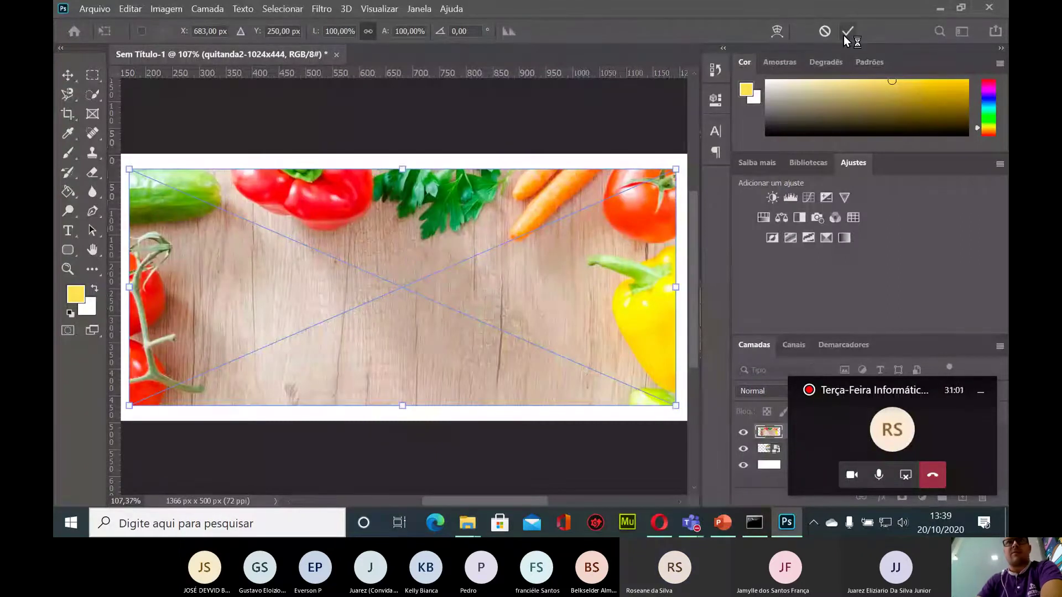
pyautogui.click(981, 395)
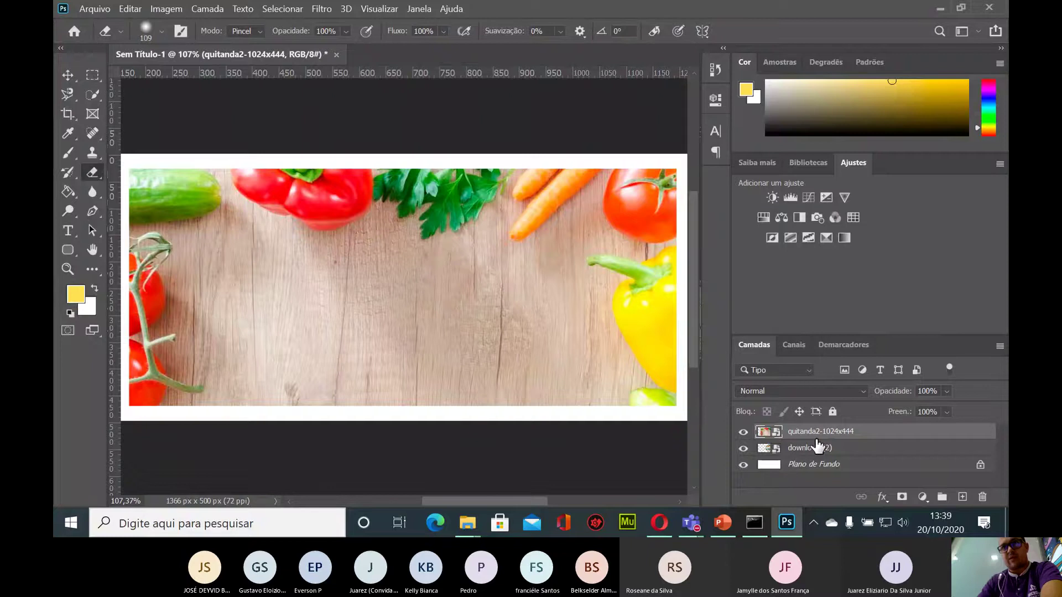
pyautogui.moveTo(815, 449); pyautogui.dragTo(804, 442)
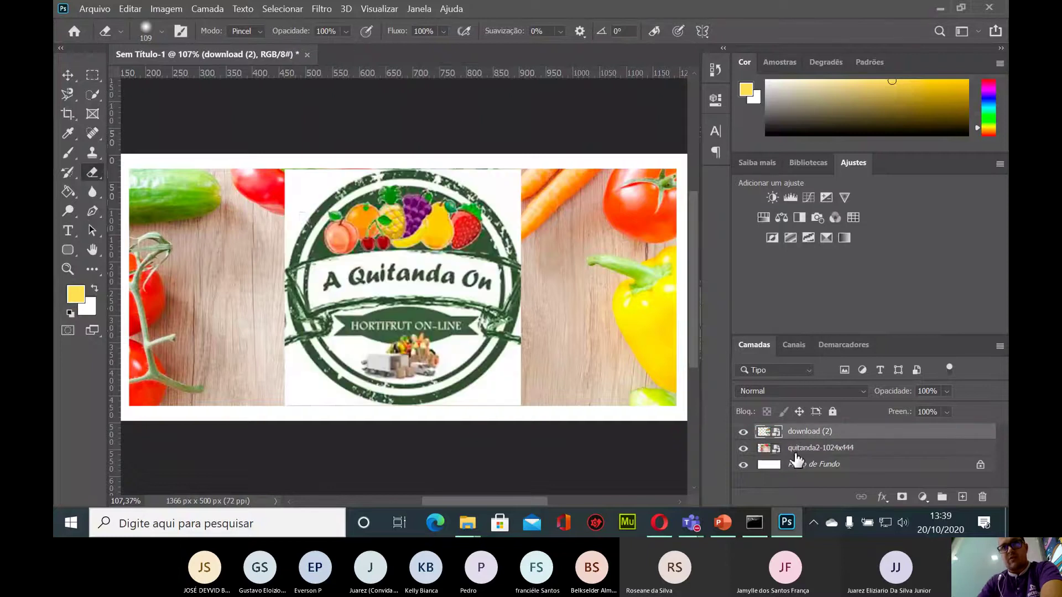
# Open download (2).jpg without color management and isolate the logo by quick-selecting the surrounding white areas and inverting the selection
pyautogui.click(66, 74)
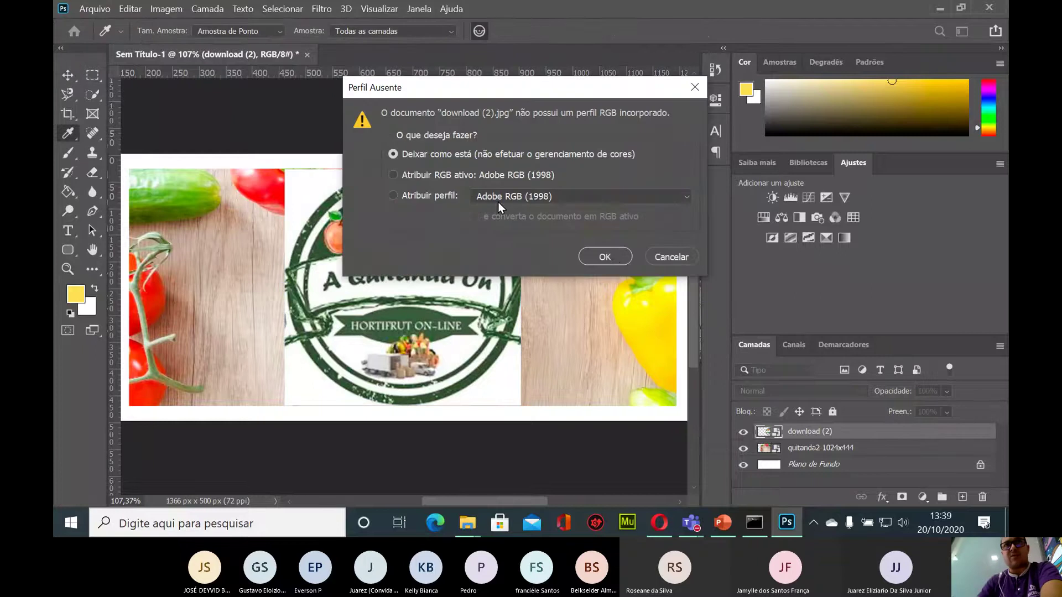
pyautogui.click(608, 256)
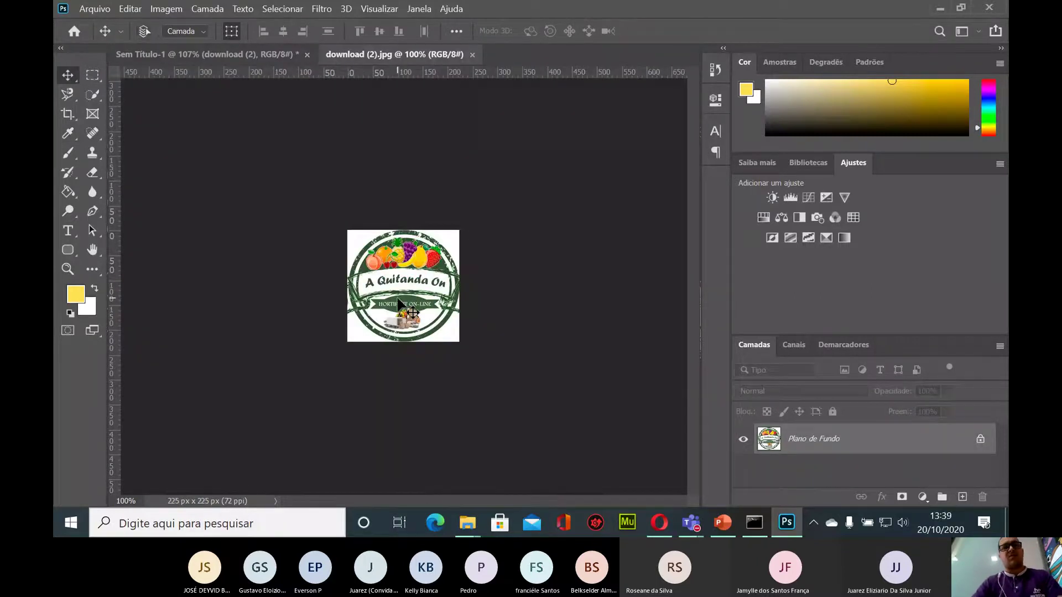
pyautogui.scroll(5, 398, 299)
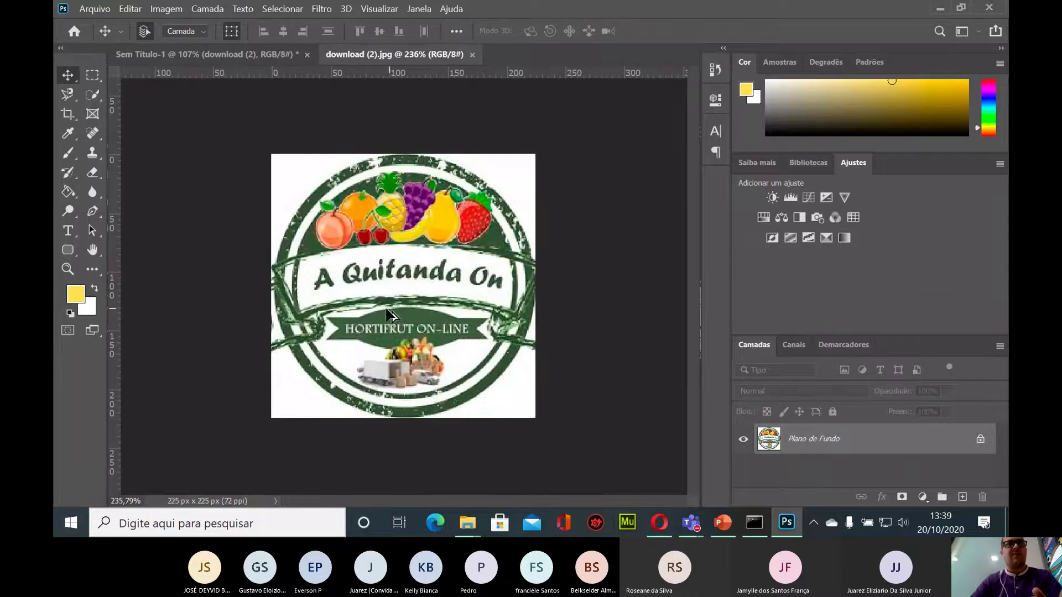
pyautogui.click(92, 94)
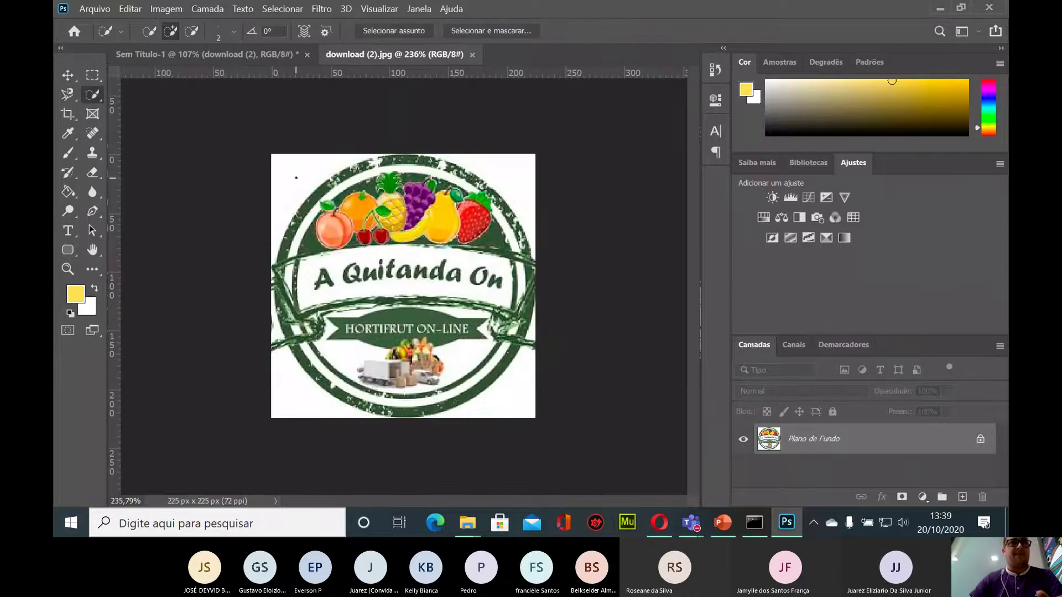
pyautogui.moveTo(295, 177); pyautogui.dragTo(278, 198)
pyautogui.moveTo(465, 165); pyautogui.dragTo(512, 170)
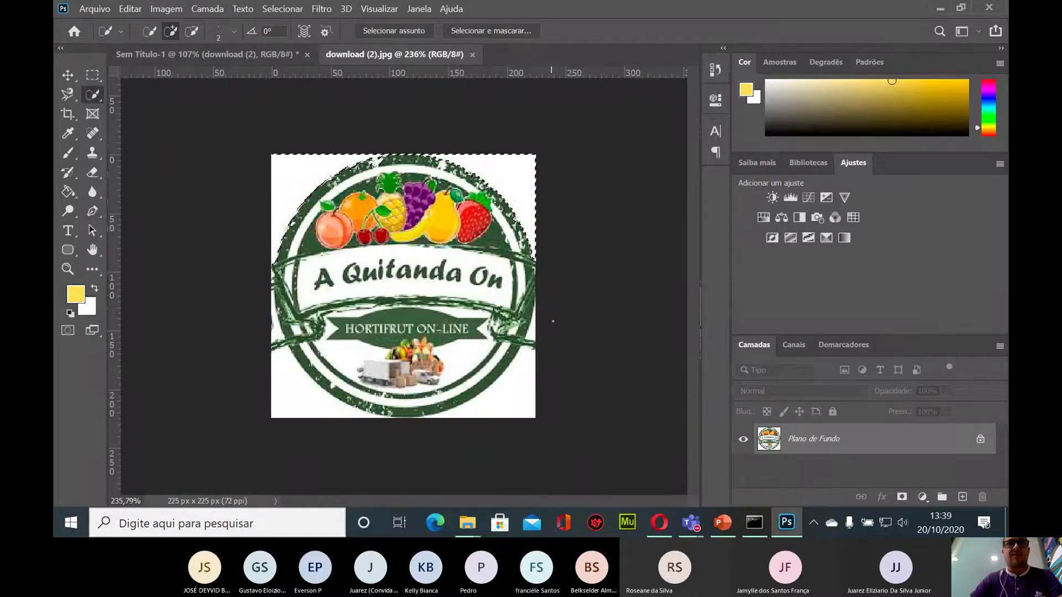
pyautogui.moveTo(552, 320); pyautogui.dragTo(509, 405)
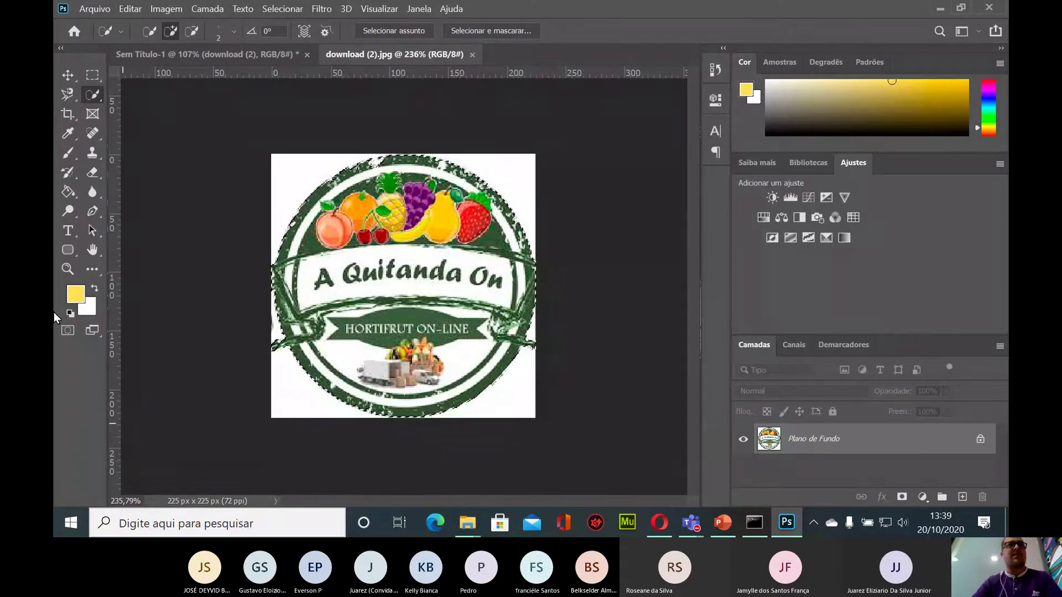
# Move the selected logo cutout into the Sem Título-1 document and delete the old download (2) logo layer with the white background
pyautogui.press('v')
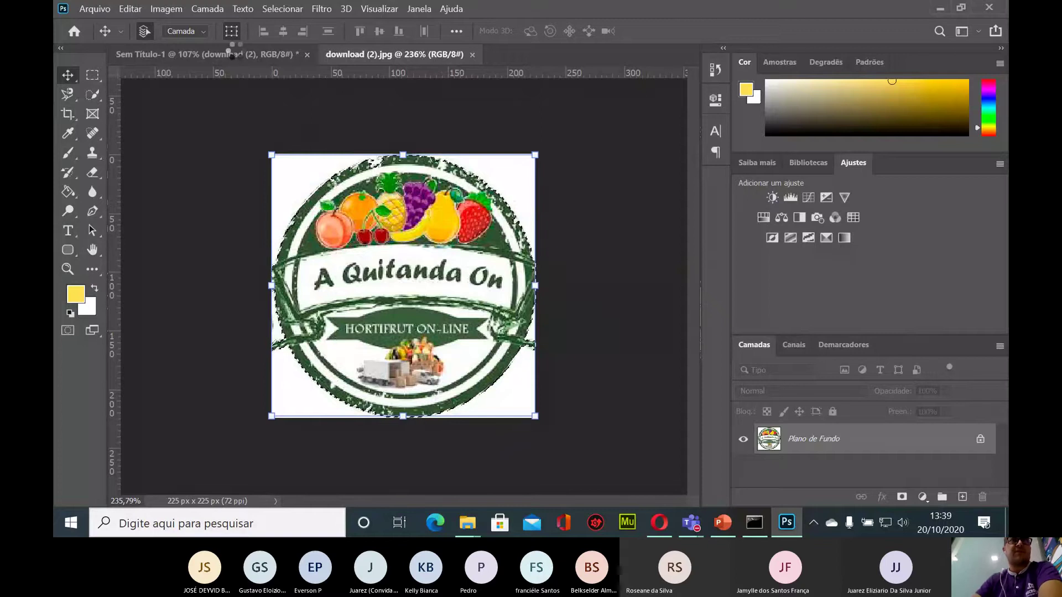
pyautogui.moveTo(230, 50); pyautogui.dragTo(203, 240)
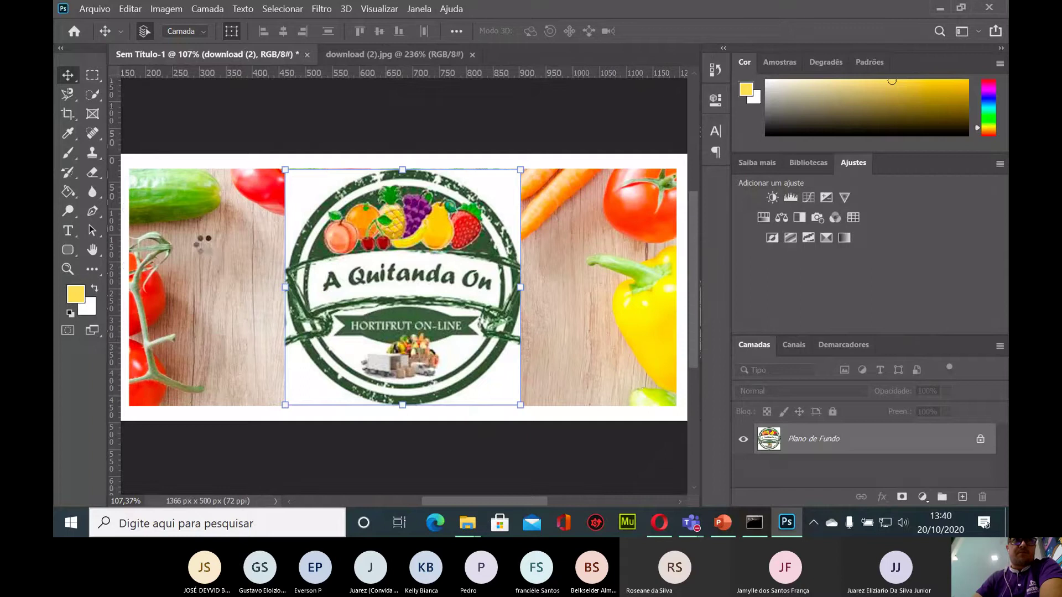
pyautogui.click(389, 341)
pyautogui.press('Delete')
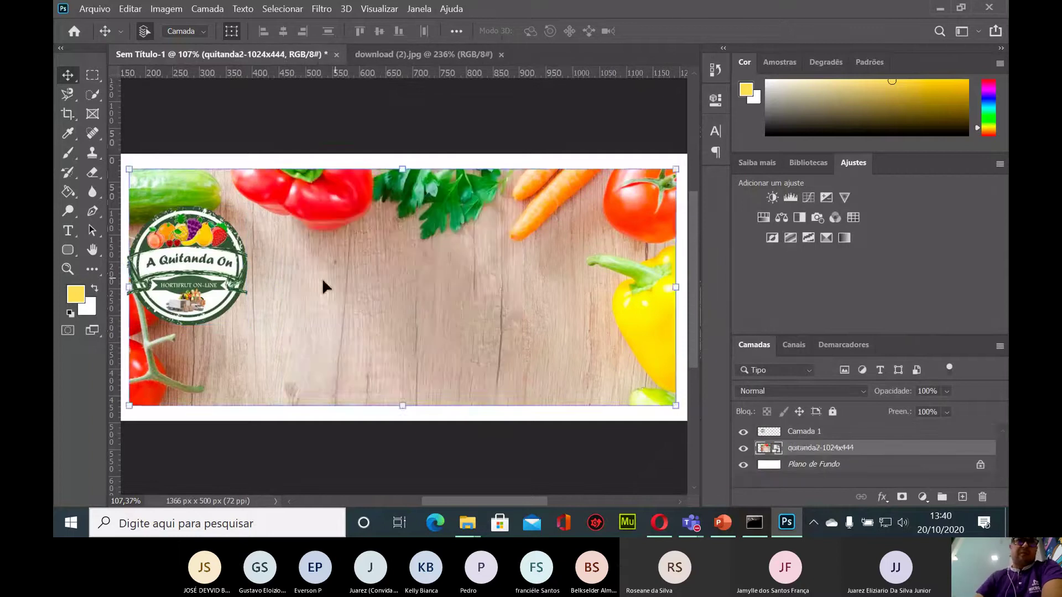
# Move the logo cutout on Camada 1 to the middle of the banner and enlarge it proportionally to about 431 x 427 px
pyautogui.hotkey('alt', ']')
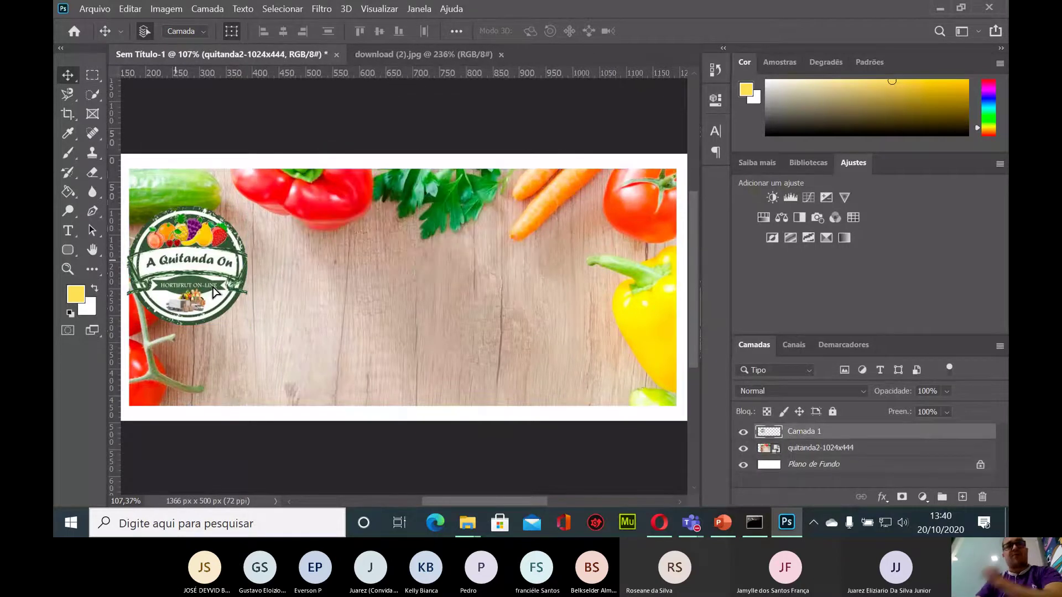
pyautogui.moveTo(212, 293); pyautogui.dragTo(367, 309)
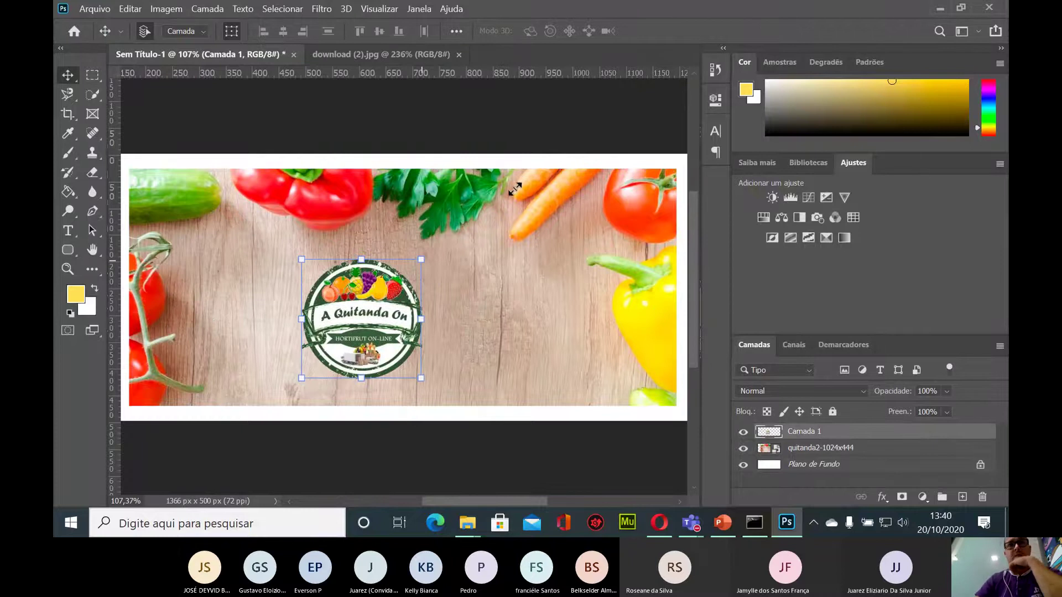
pyautogui.moveTo(514, 190)
pyautogui.mouseDown()
pyautogui.moveTo(469, 237)
pyautogui.moveTo(510, 172)
pyautogui.mouseUp()
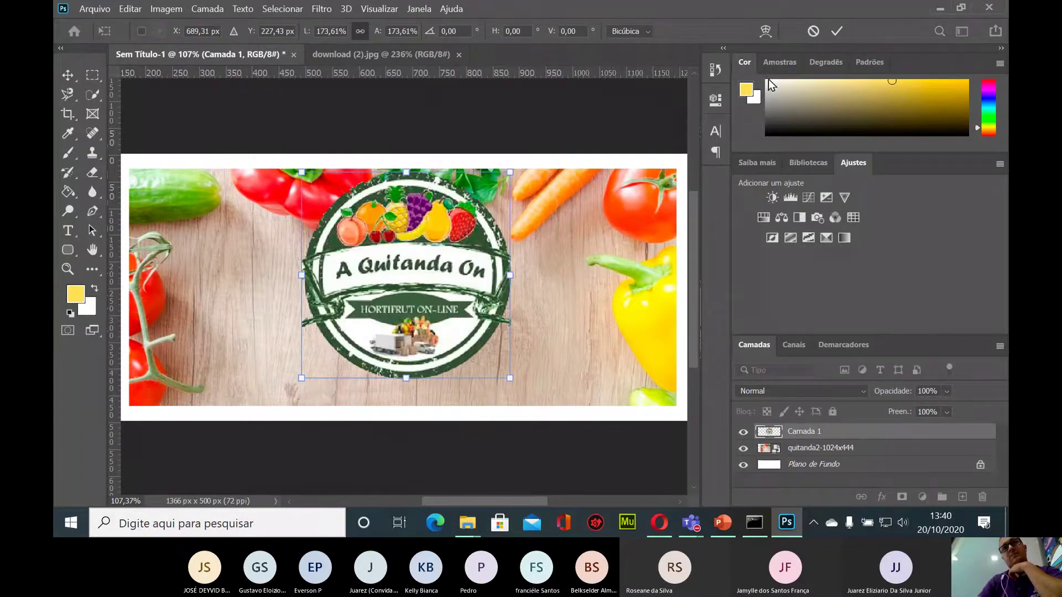
pyautogui.moveTo(513, 382); pyautogui.dragTo(532, 409)
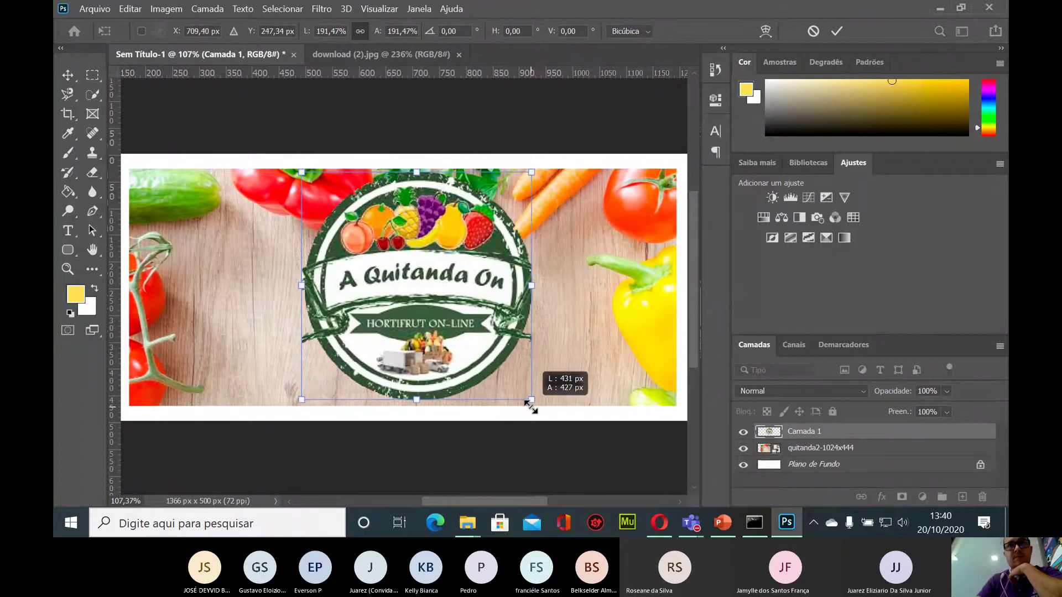
pyautogui.moveTo(532, 325); pyautogui.dragTo(540, 328)
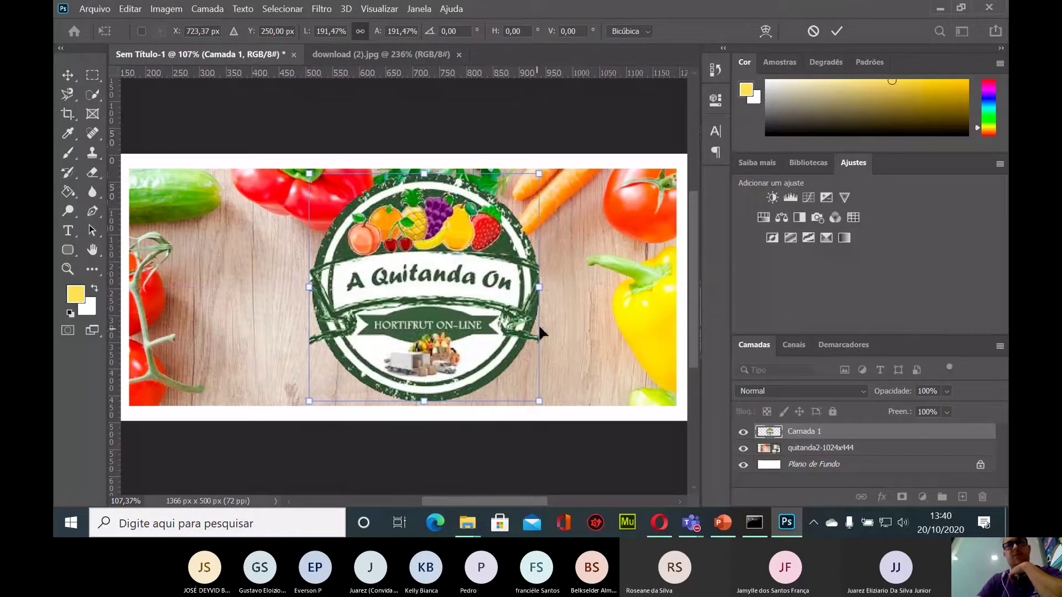
pyautogui.press('Return')
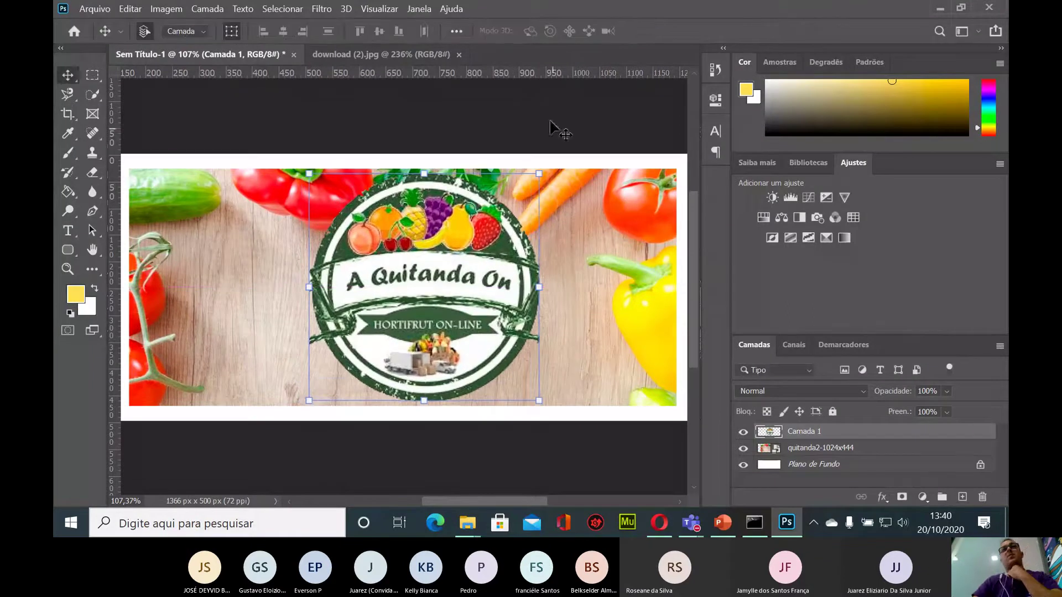
pyautogui.click(550, 128)
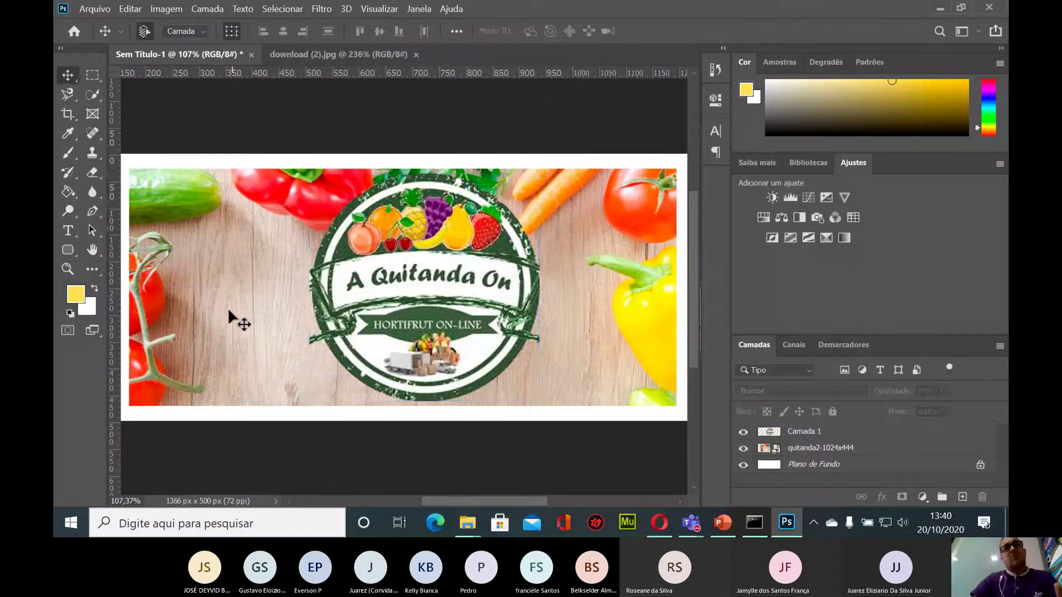
pyautogui.moveTo(408, 292); pyautogui.dragTo(401, 290)
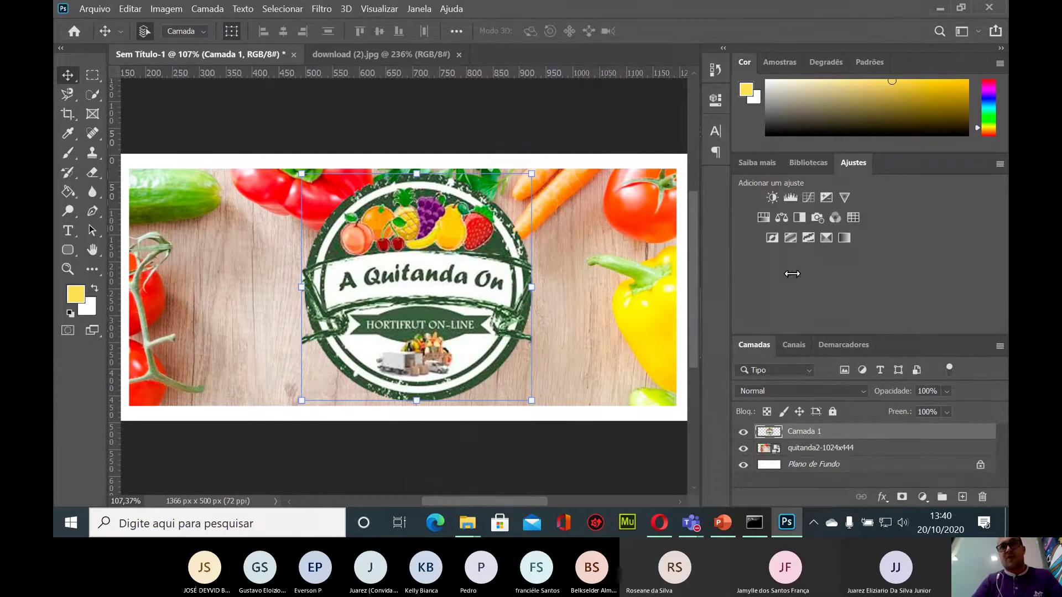
pyautogui.click(530, 131)
# Stretch the quitanda2-1024x444 background layer horizontally on both sides to about 127% width, keeping its height at 100%
pyautogui.hscroll(1, 332, 260)
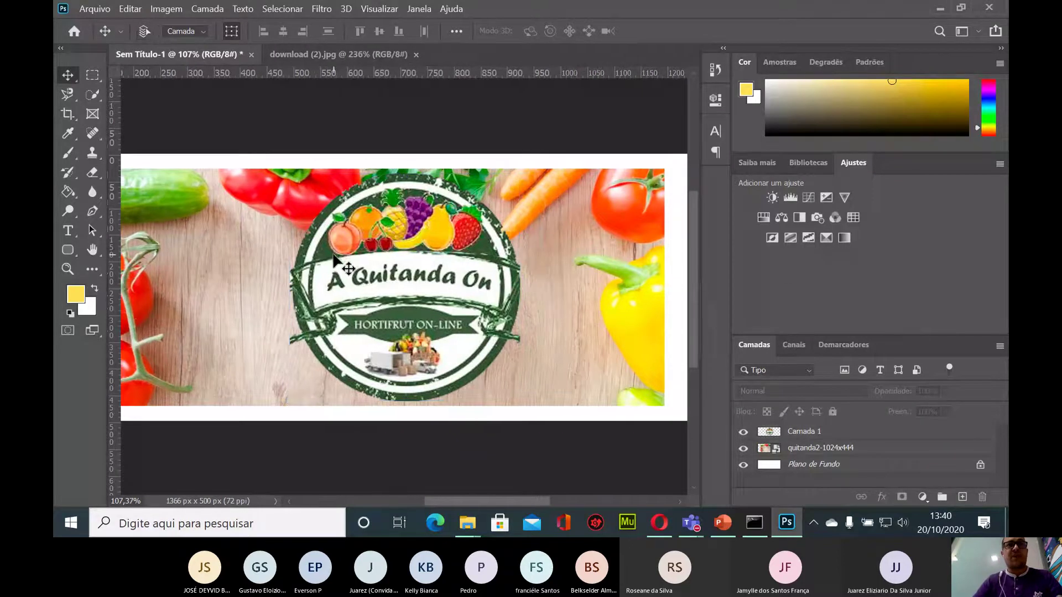
pyautogui.scroll(-1, 316, 280)
pyautogui.scroll(-1, 315, 282)
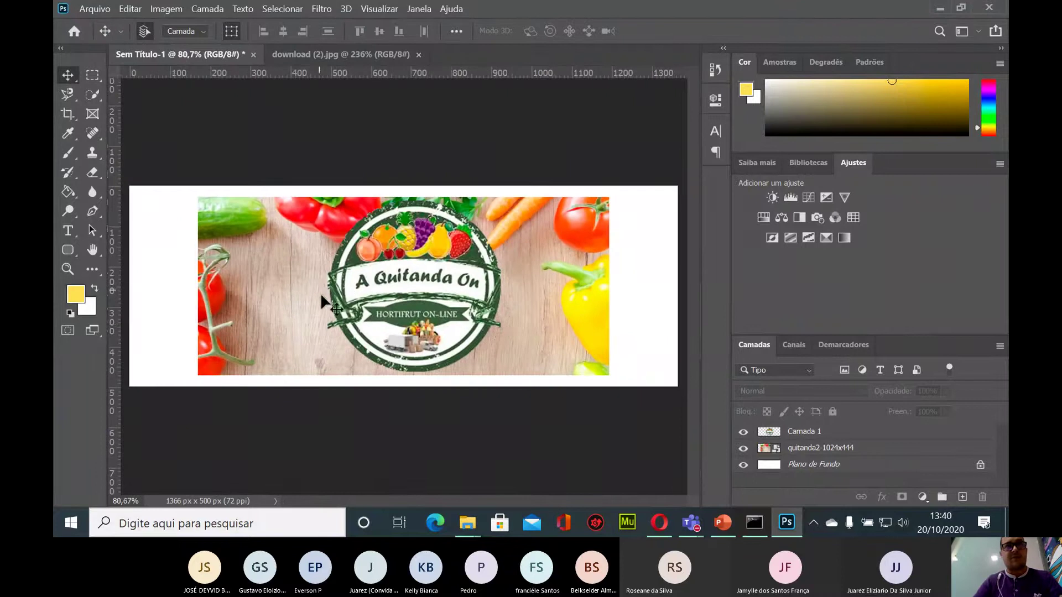
pyautogui.click(543, 308)
pyautogui.scroll(1, 319, 283)
pyautogui.scroll(-1, 320, 282)
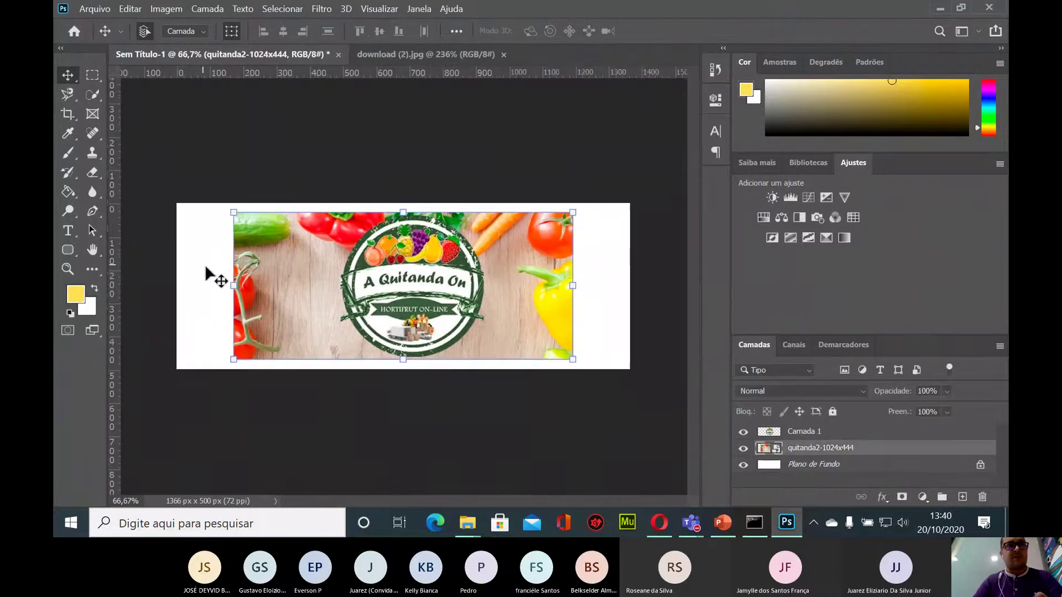
pyautogui.moveTo(228, 286); pyautogui.dragTo(186, 286)
pyautogui.moveTo(574, 284); pyautogui.dragTo(619, 293)
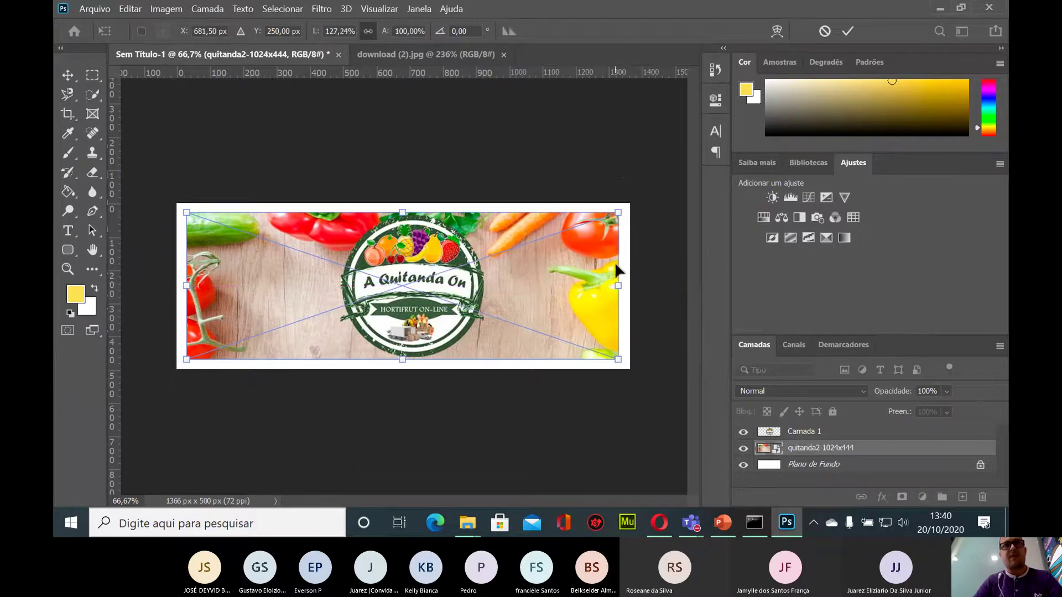
pyautogui.click(848, 31)
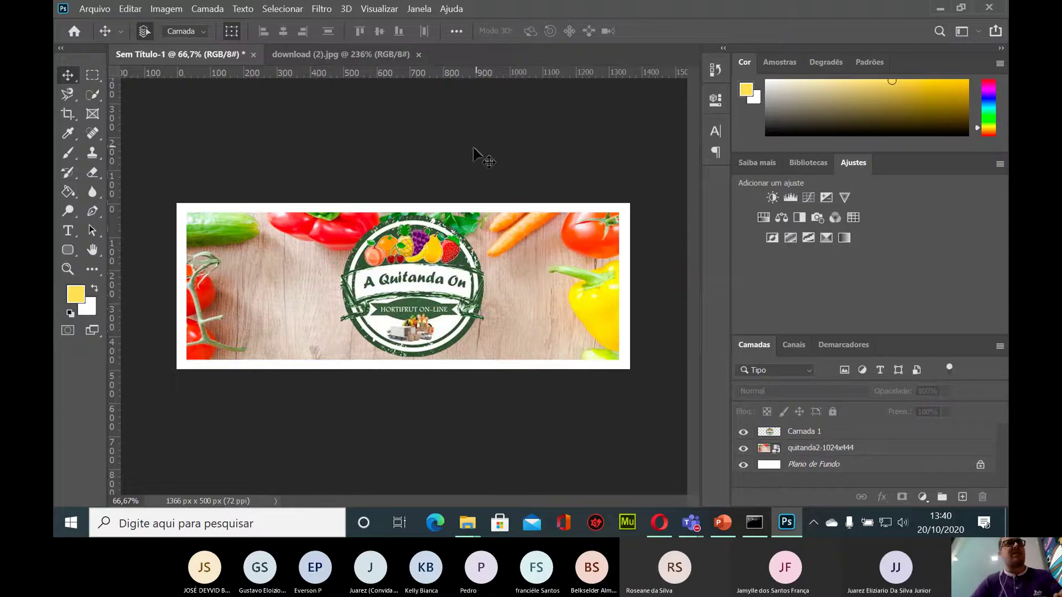
# Open the finished banner in the legacy Save for Web export
pyautogui.click(110, 6)
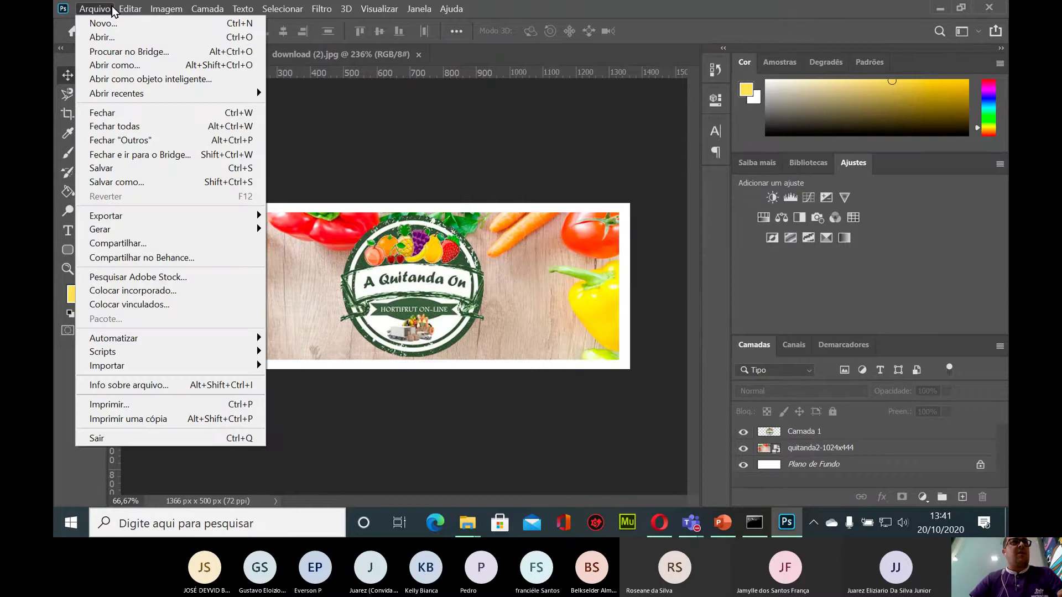
pyautogui.moveTo(161, 230)
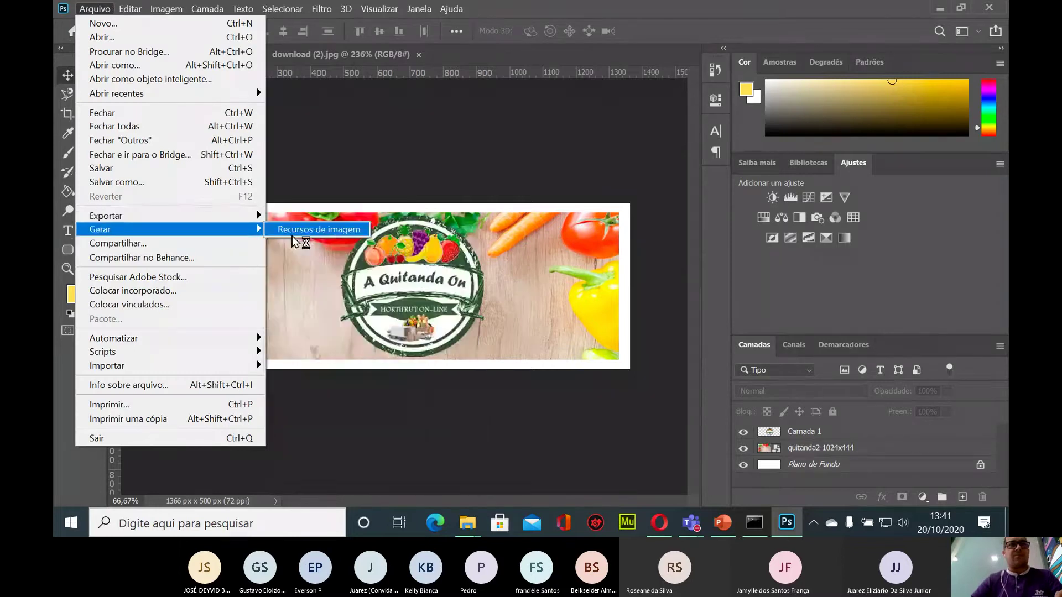
pyautogui.moveTo(232, 216)
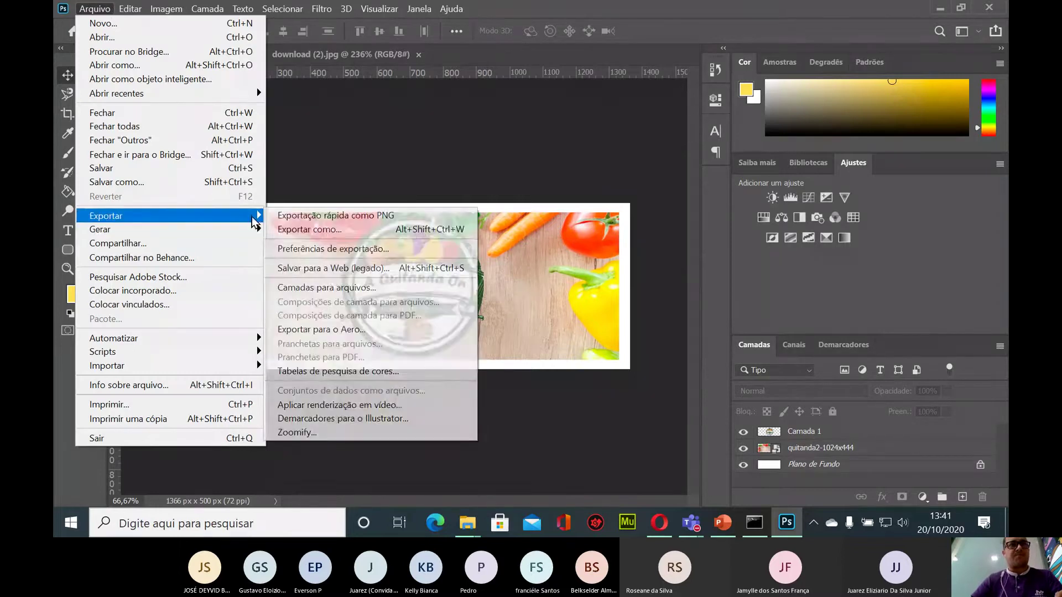
pyautogui.click(334, 270)
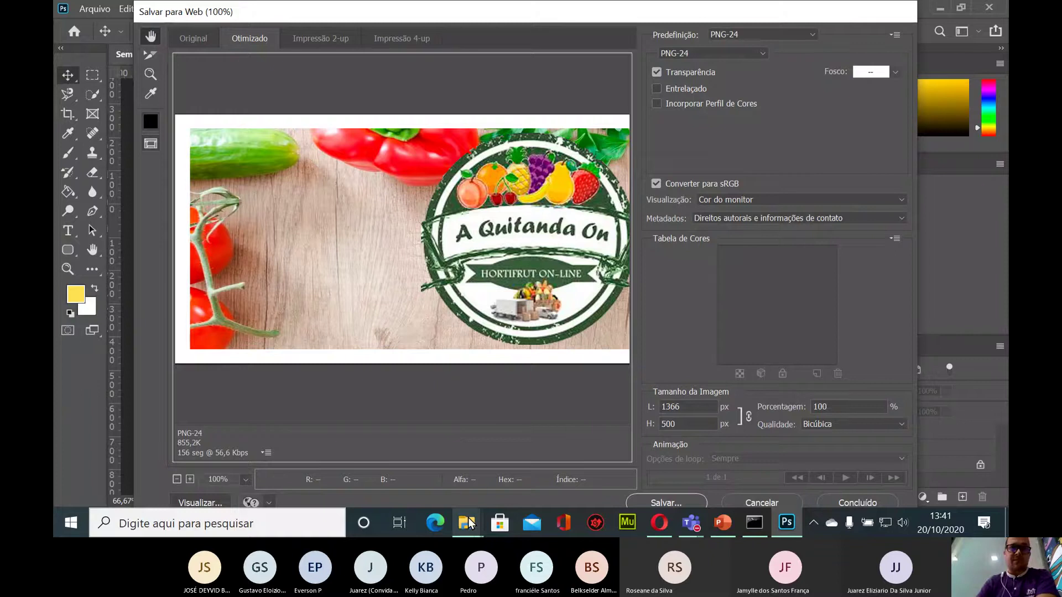
# Switch to the Imagens folder in File Explorer and check the details of the quitanda2-1024x444 image
pyautogui.moveTo(469, 523)
pyautogui.click(376, 433)
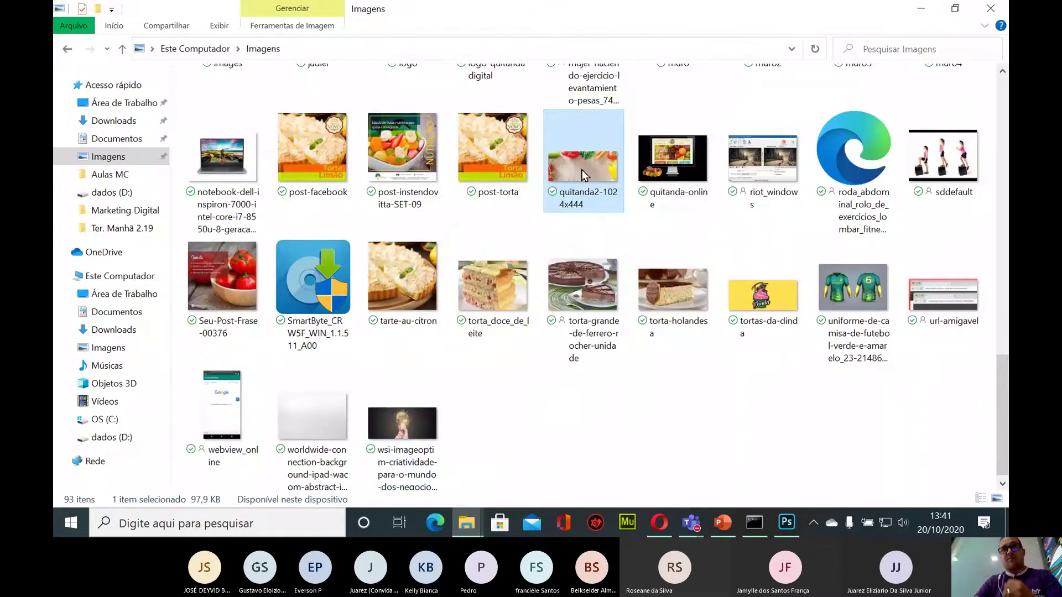
pyautogui.moveTo(583, 168)
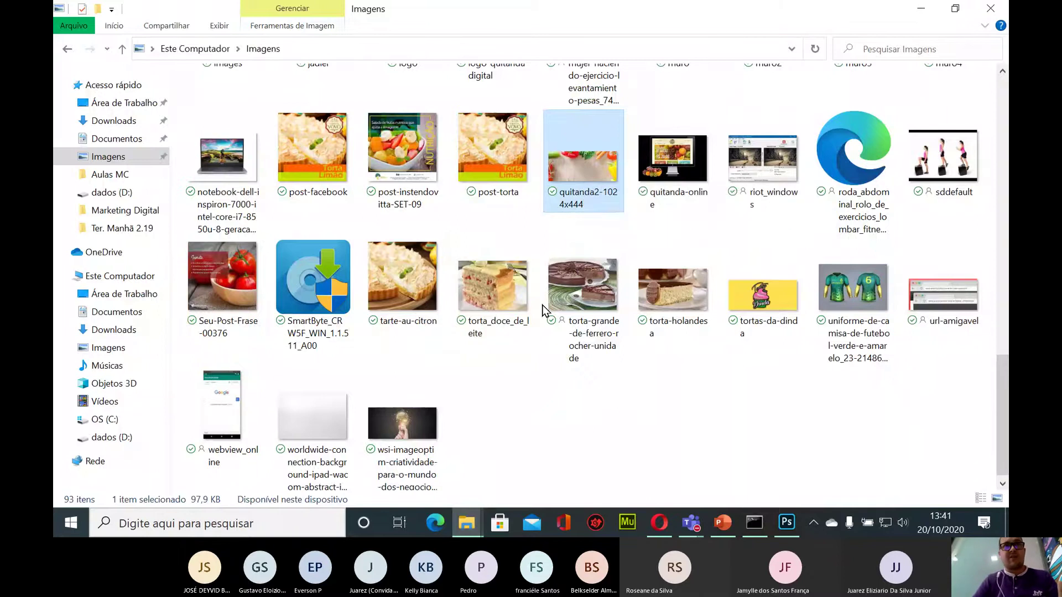
# Look at the download (2) logo in the Imagens folder and the vegetable photo in Opera, and return to Photoshop's Save for Web export
pyautogui.scroll(10, 542, 309)
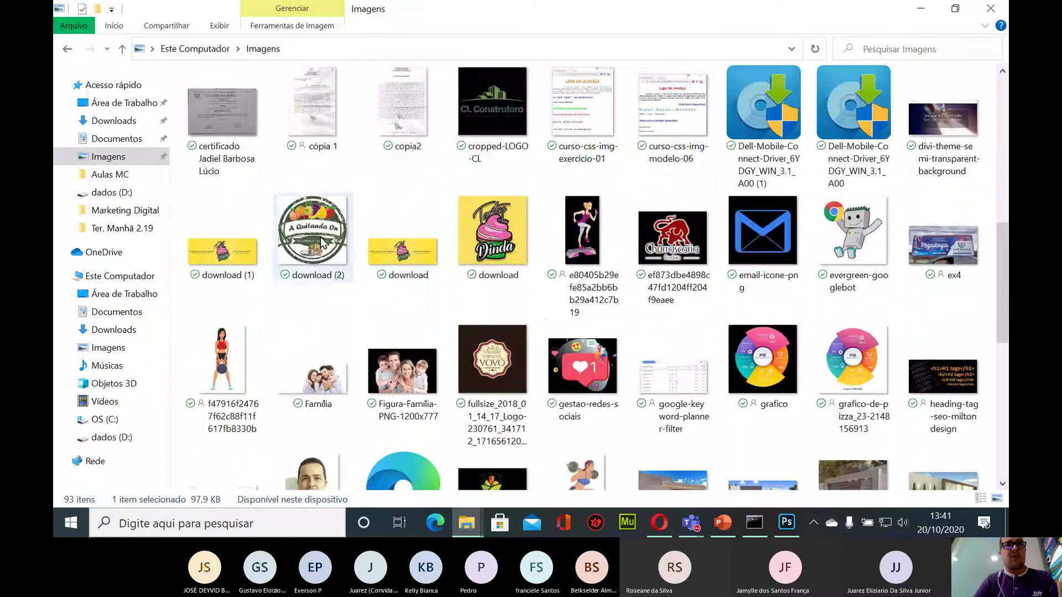
pyautogui.moveTo(322, 241)
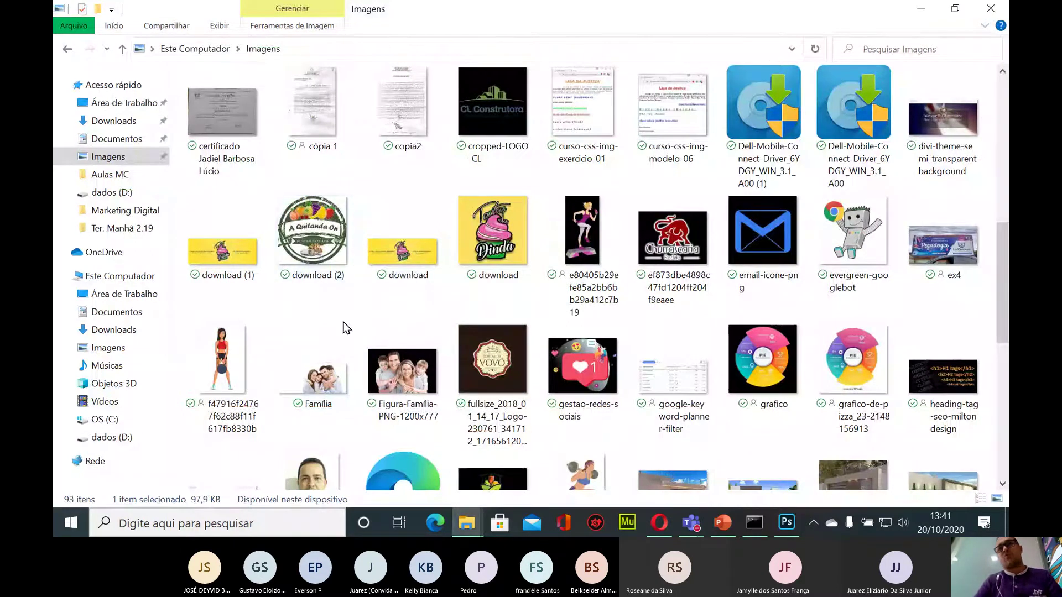
pyautogui.moveTo(666, 521)
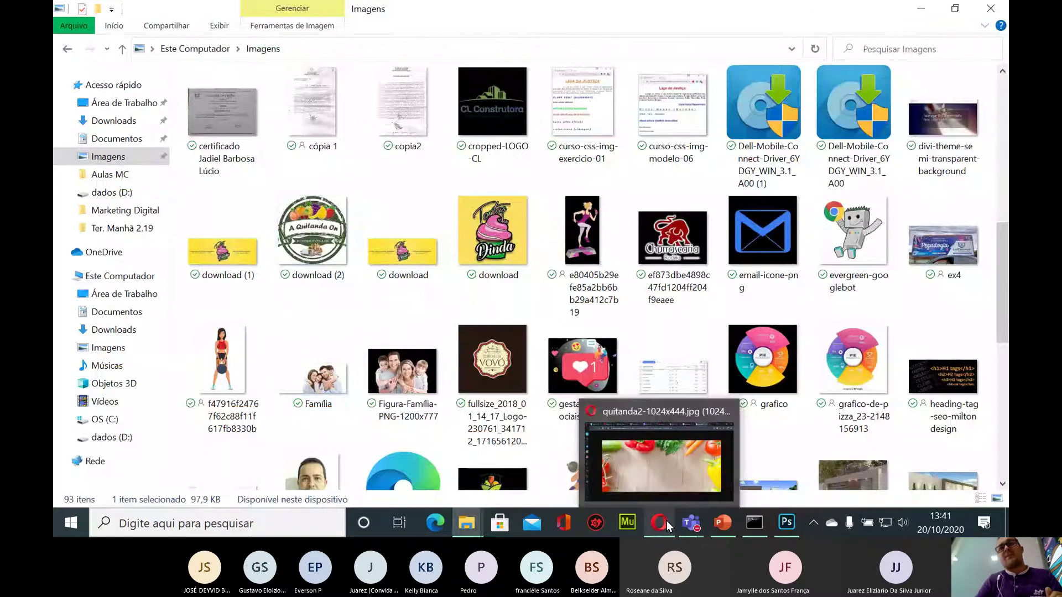
pyautogui.click(637, 494)
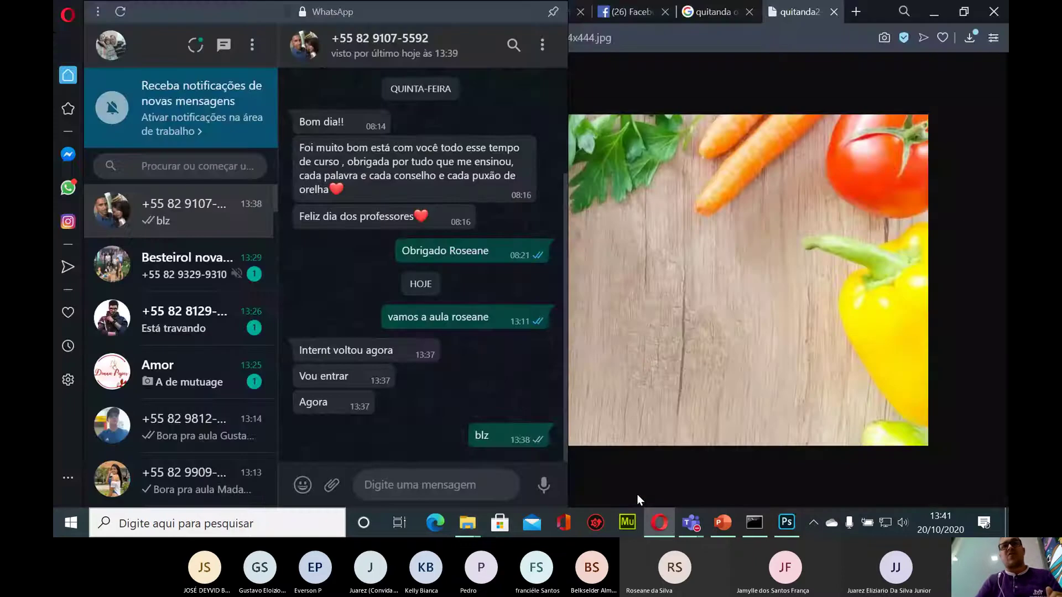
pyautogui.click(787, 523)
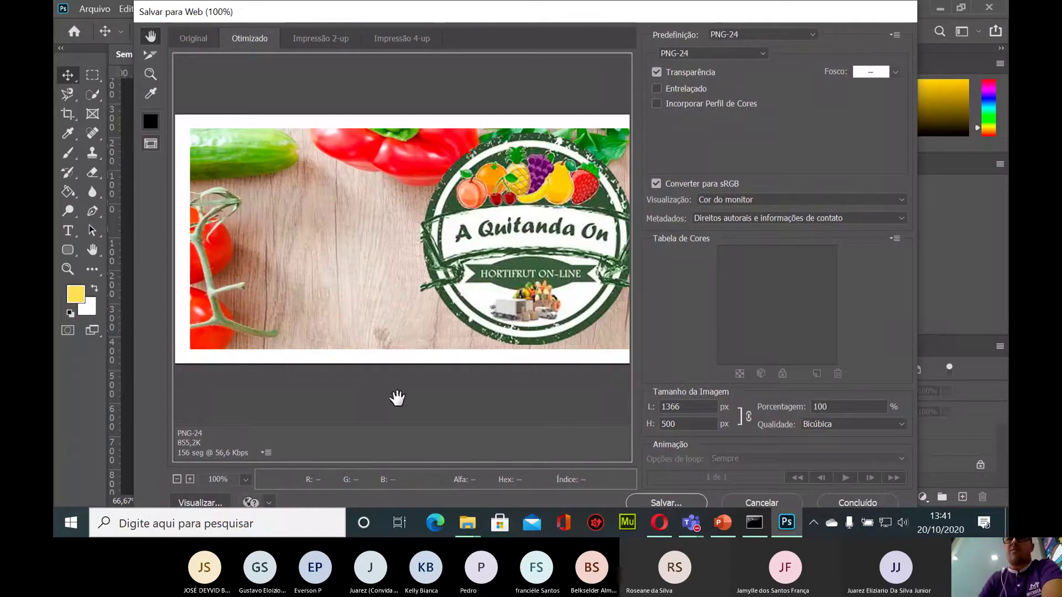
# Try the GIF format for the web export and set it back to PNG-24
pyautogui.click(743, 52)
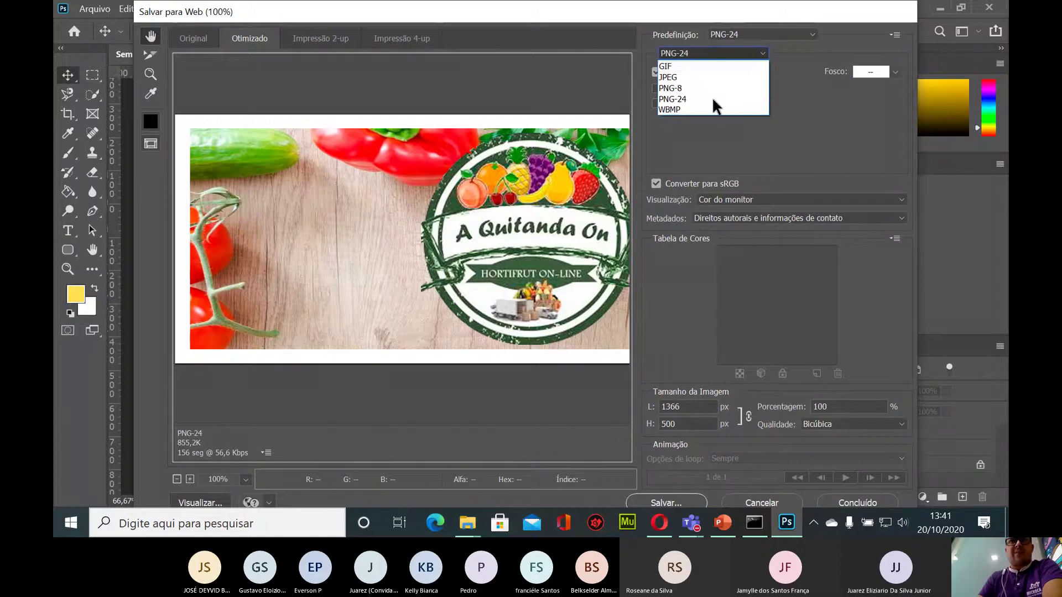
pyautogui.click(679, 66)
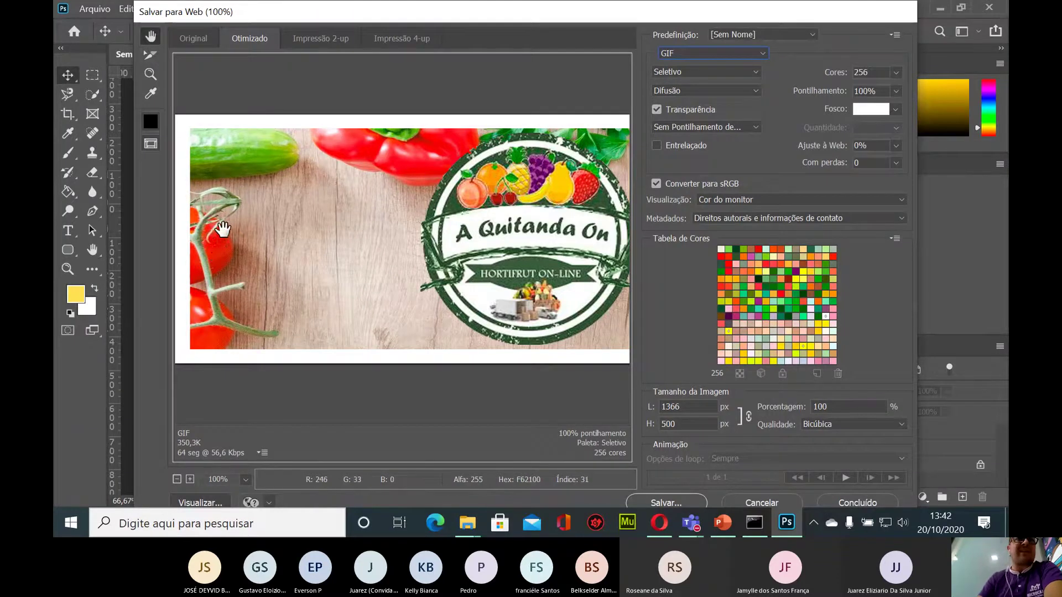
pyautogui.click(738, 53)
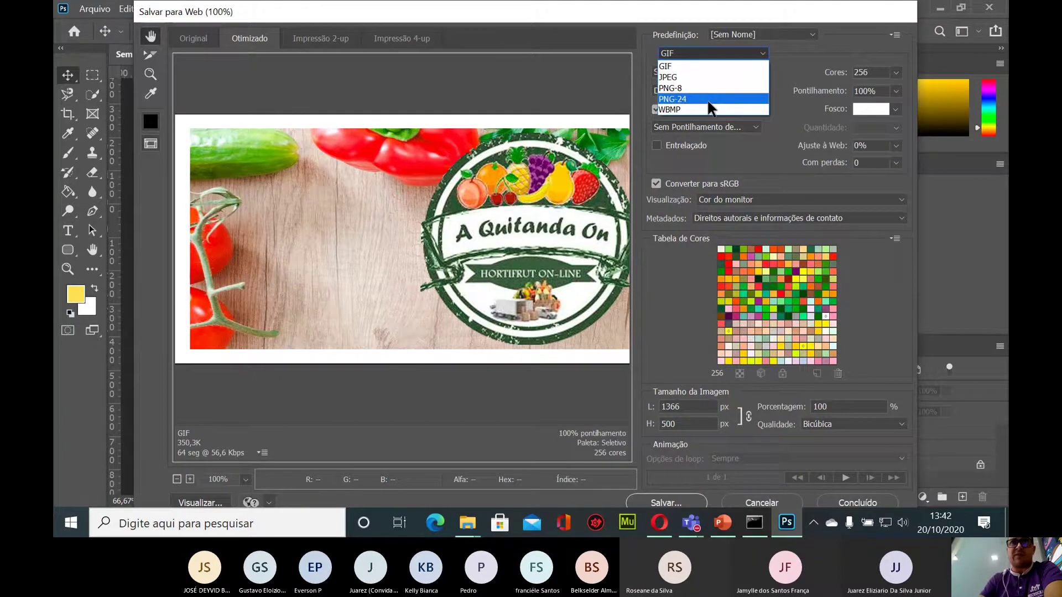
pyautogui.click(708, 102)
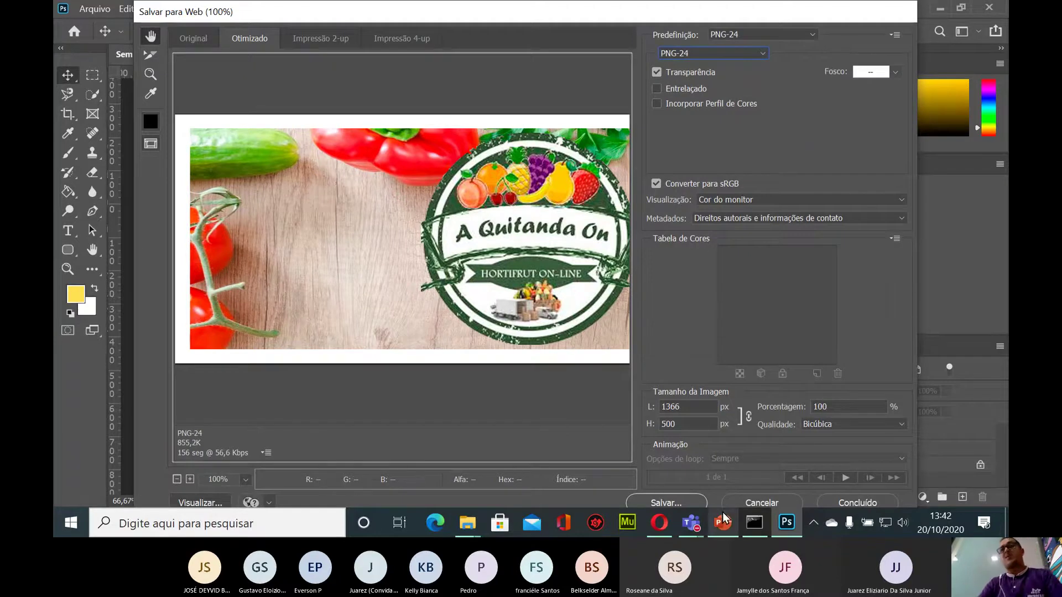
# Save the optimized PNG-24 banner in the Imagens folder under the name quitanda
pyautogui.moveTo(717, 519)
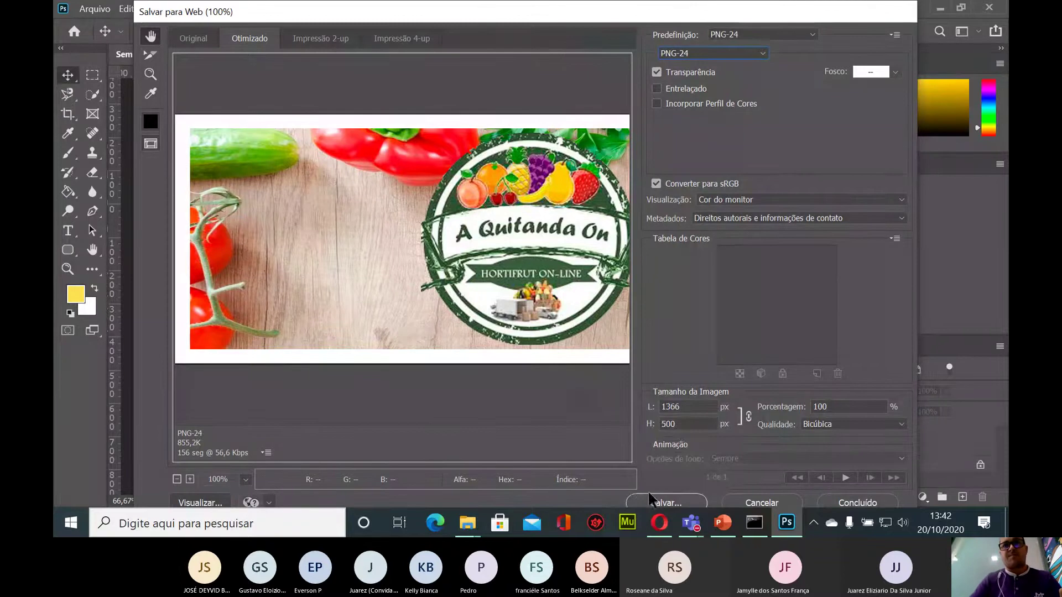
pyautogui.click(652, 499)
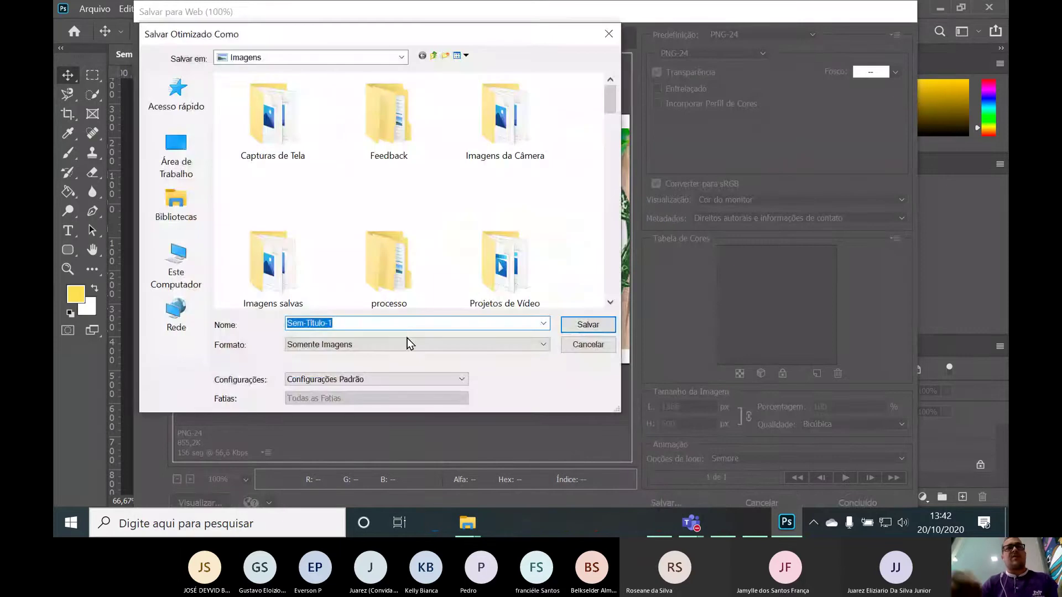
pyautogui.write('qui')
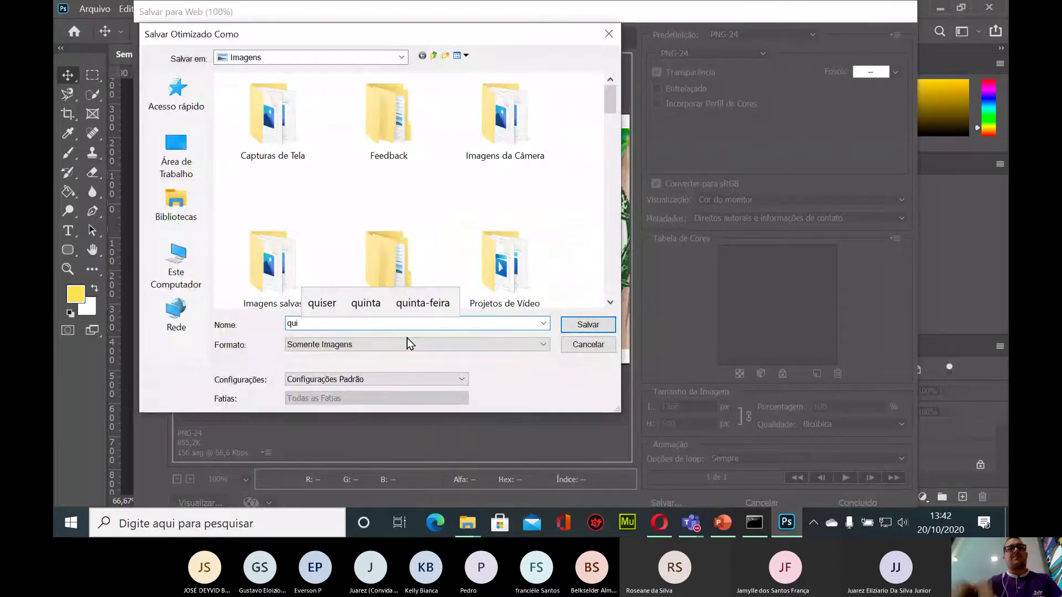
pyautogui.write('tanda')
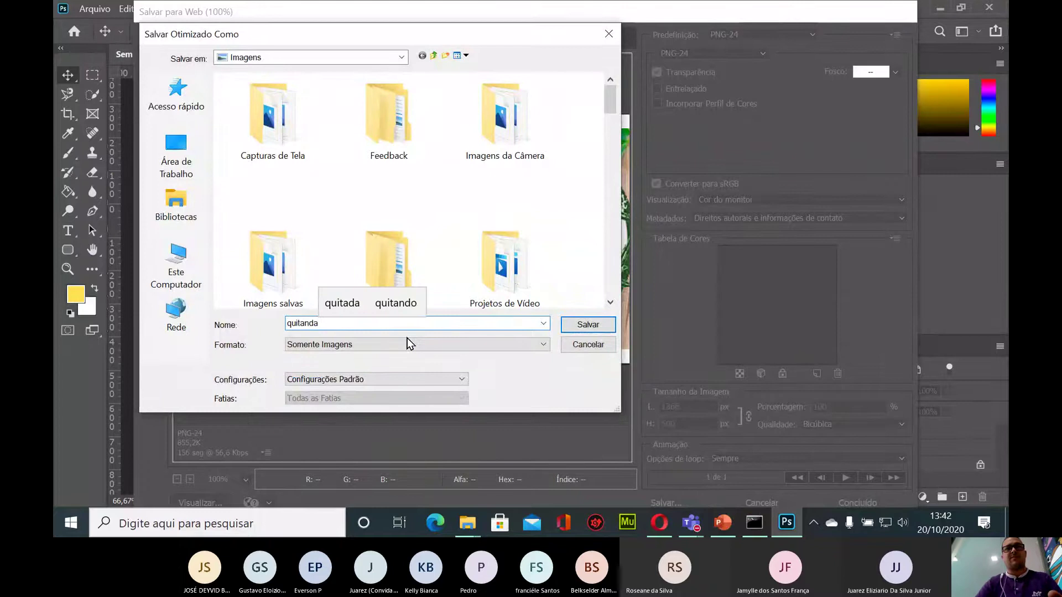
pyautogui.press('Return')
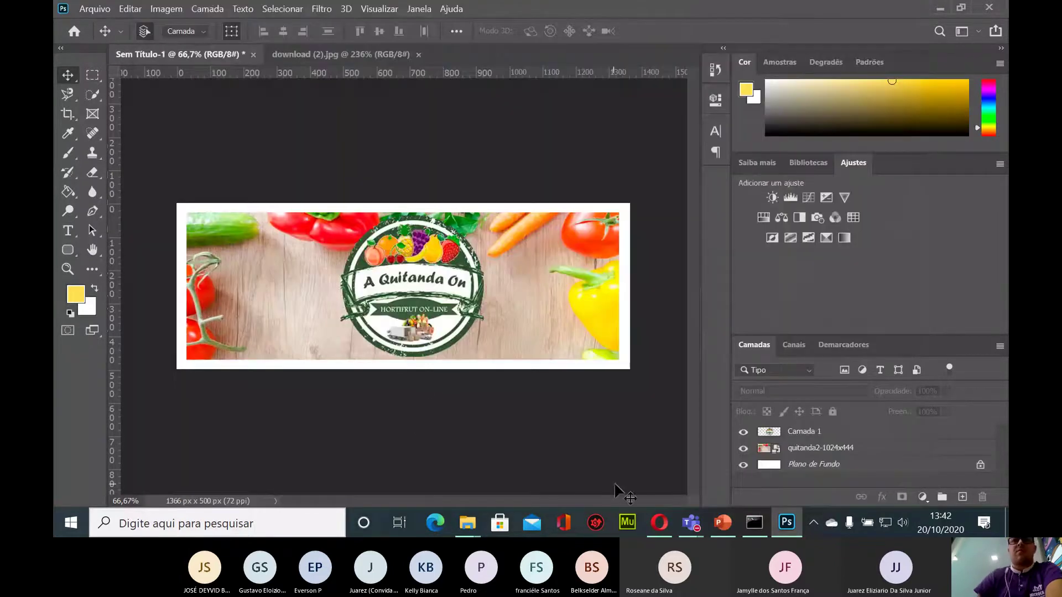
# Switch to the Facebook page setup in Opera and open the full file browser for uploading a cover photo
pyautogui.click(660, 523)
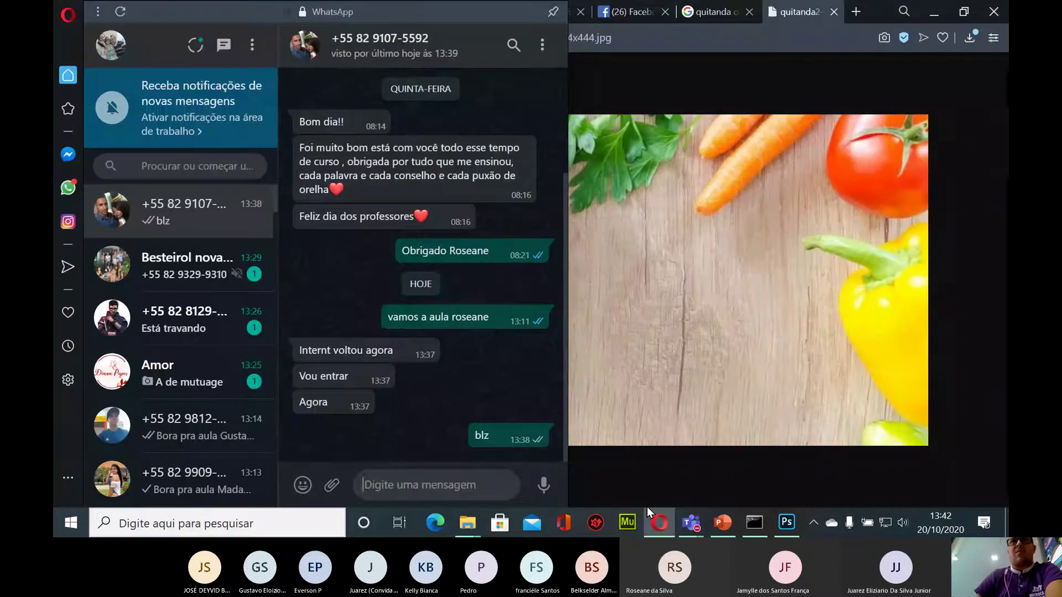
pyautogui.click(539, 126)
pyautogui.hotkey('ctrl', 'Tab')
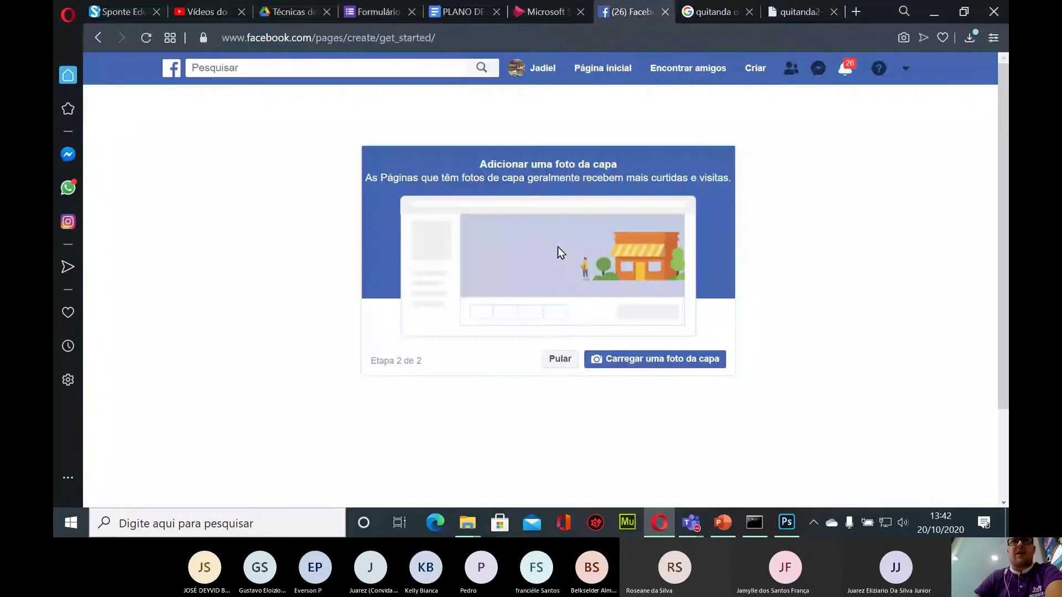
pyautogui.click(672, 359)
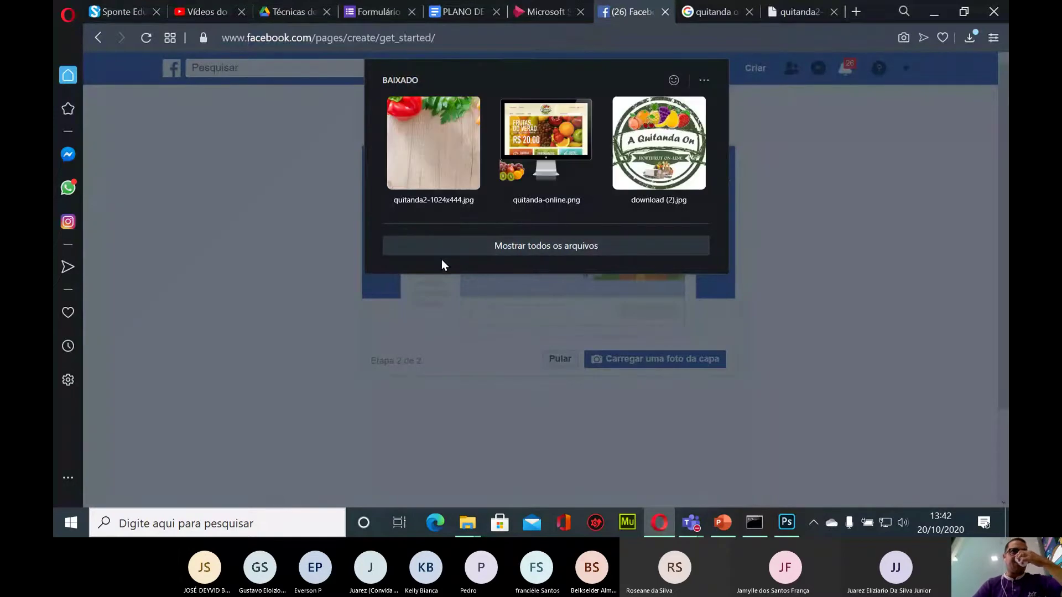
pyautogui.click(500, 246)
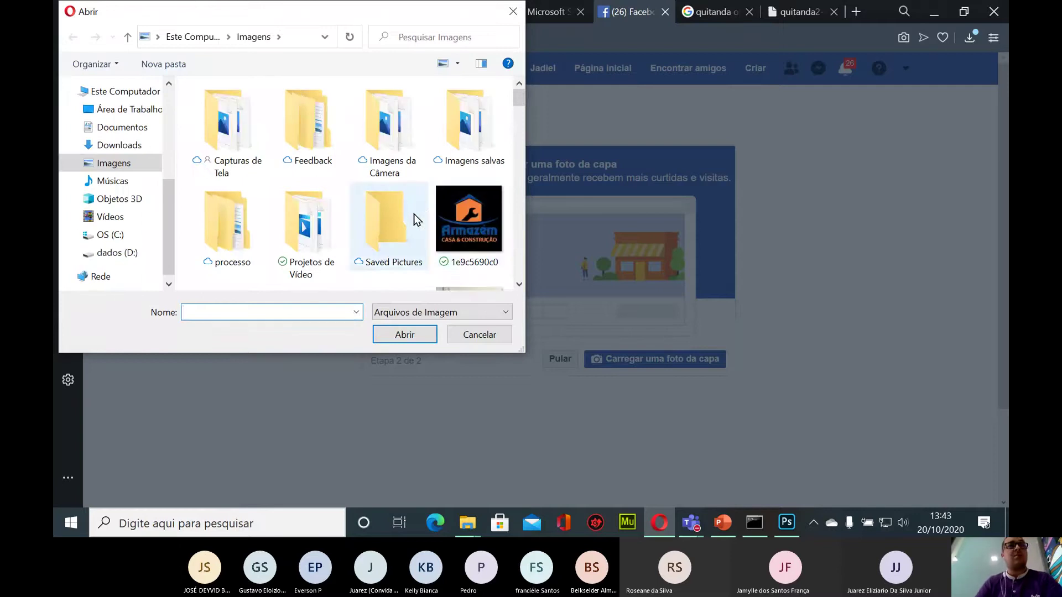
# Upload the quitanda image from the Imagens folder as the Facebook page's cover photo
pyautogui.scroll(-2, 254, 142)
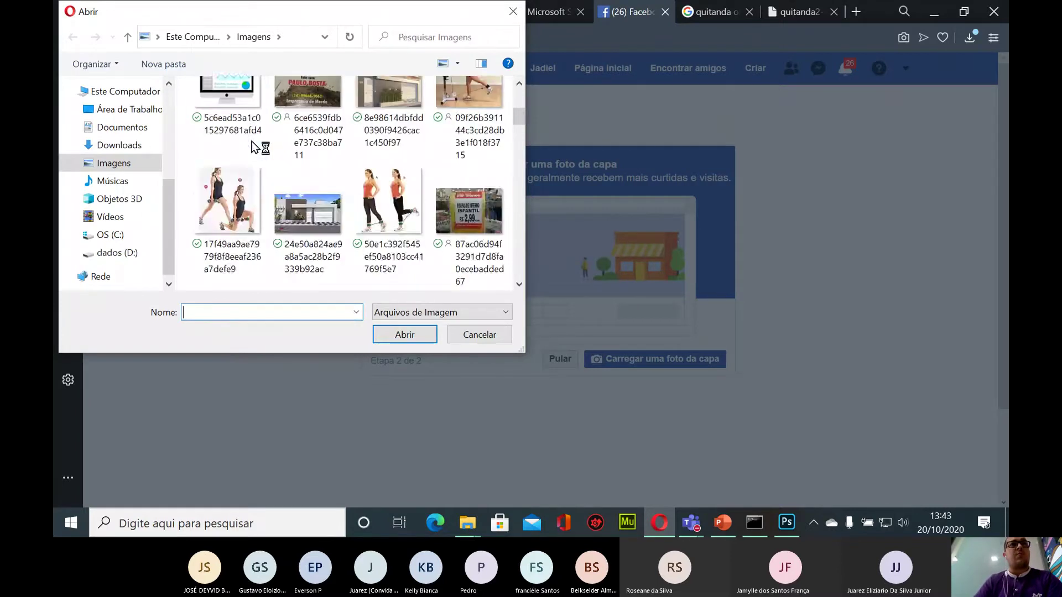
pyautogui.scroll(1, 251, 141)
pyautogui.scroll(-3, 251, 141)
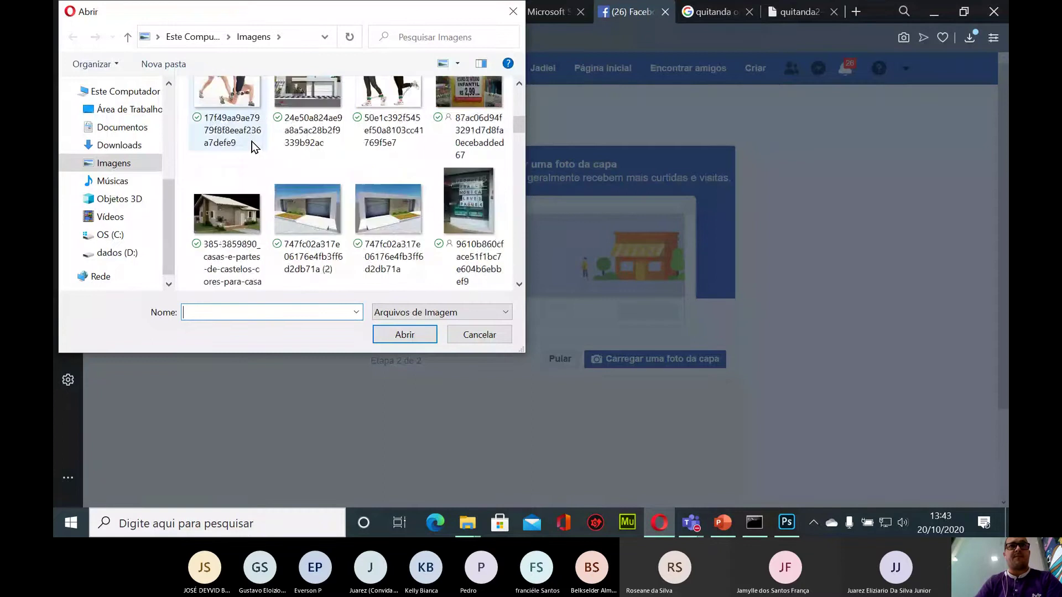
pyautogui.scroll(-1, 252, 146)
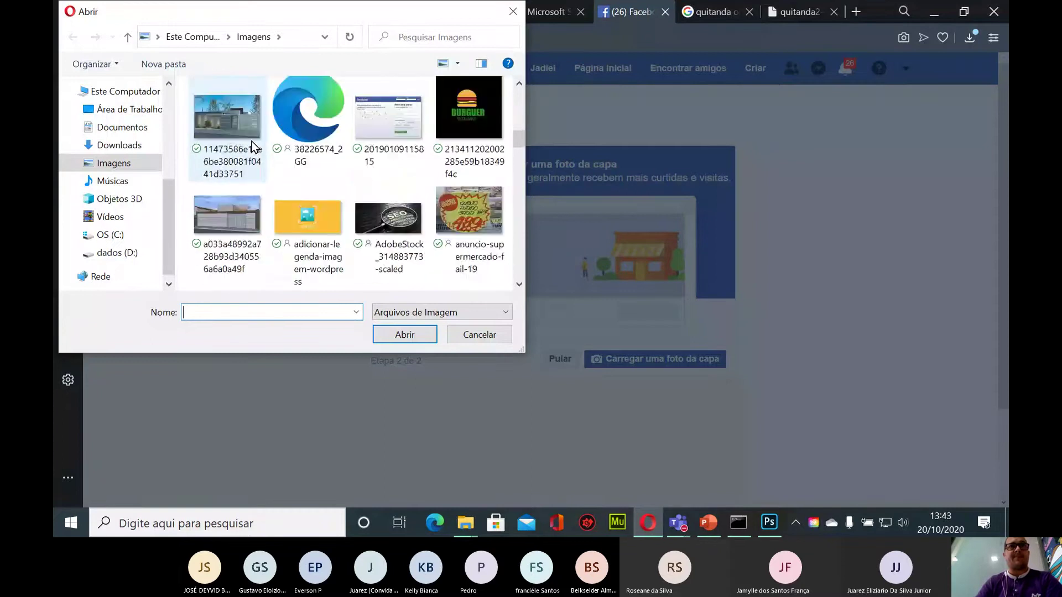
pyautogui.scroll(-1, 251, 141)
pyautogui.scroll(-1, 252, 147)
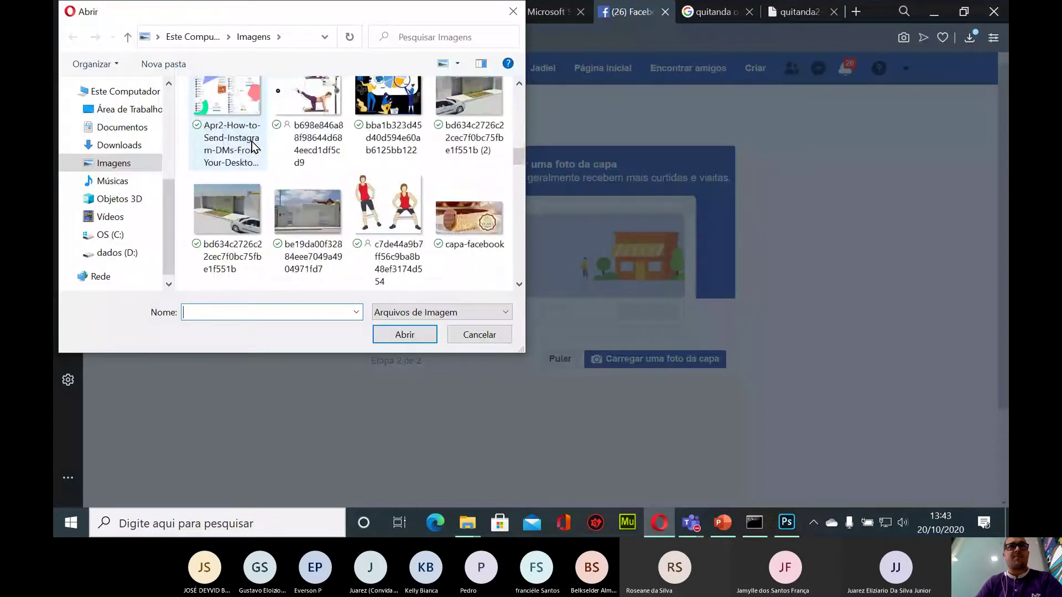
pyautogui.scroll(-3, 252, 147)
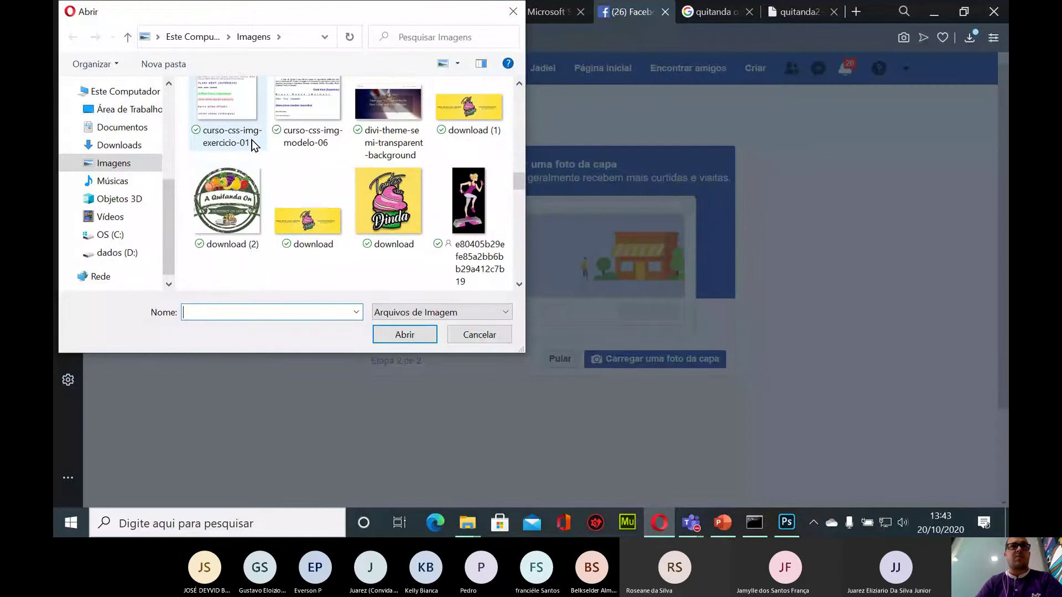
pyautogui.scroll(-1, 251, 140)
pyautogui.scroll(-1, 252, 141)
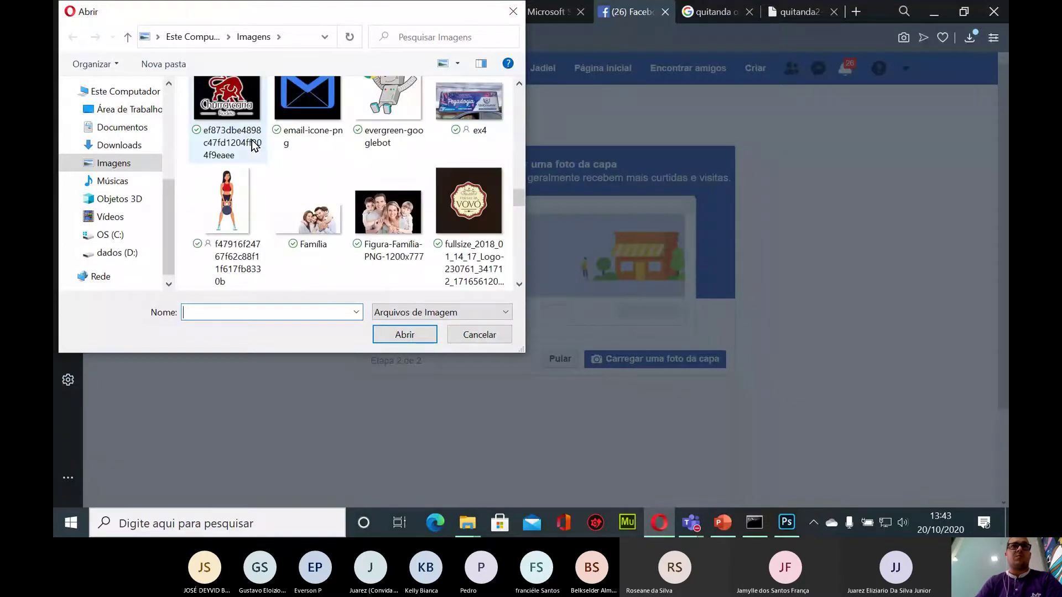
pyautogui.scroll(-3, 251, 142)
pyautogui.scroll(1, 291, 185)
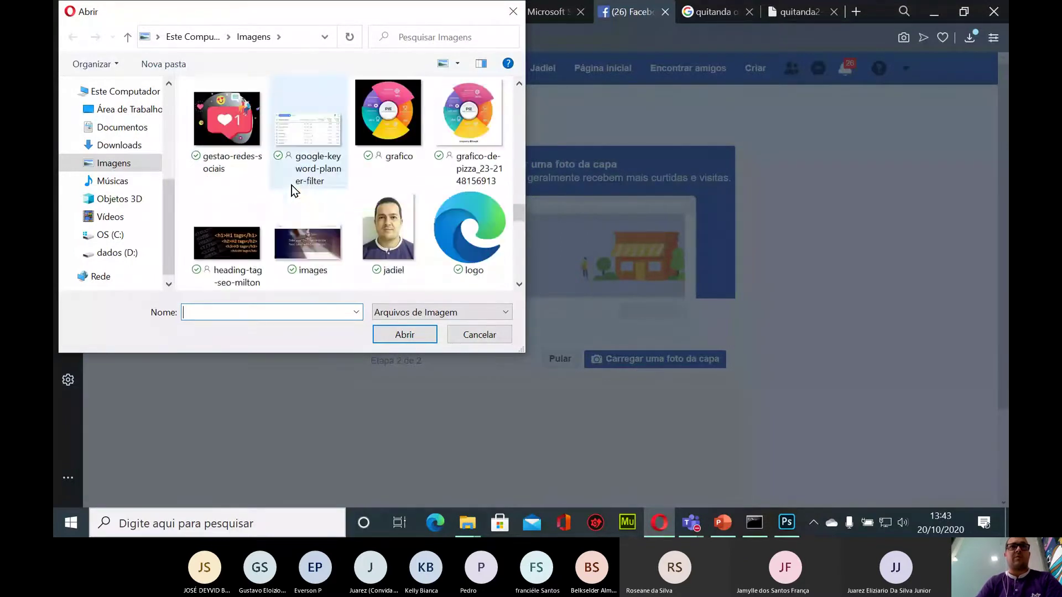
pyautogui.scroll(-4, 291, 185)
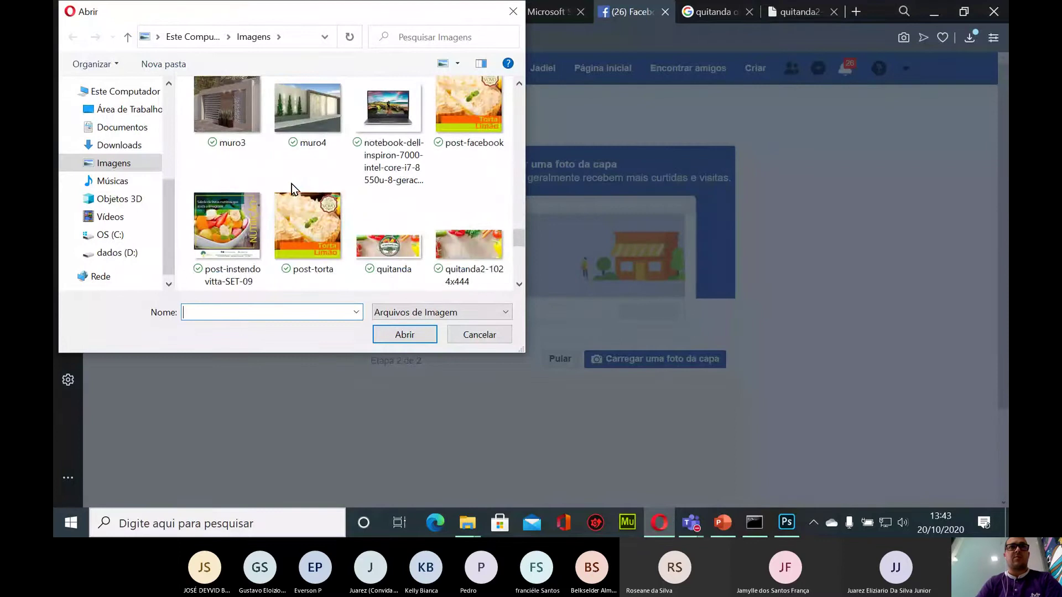
pyautogui.click(389, 246)
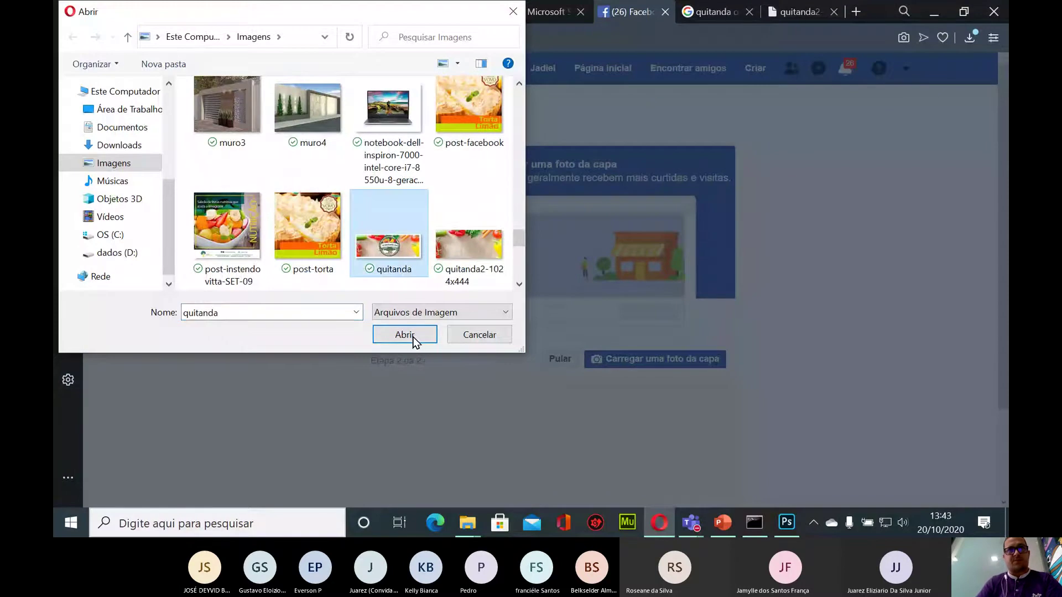
pyautogui.click(412, 336)
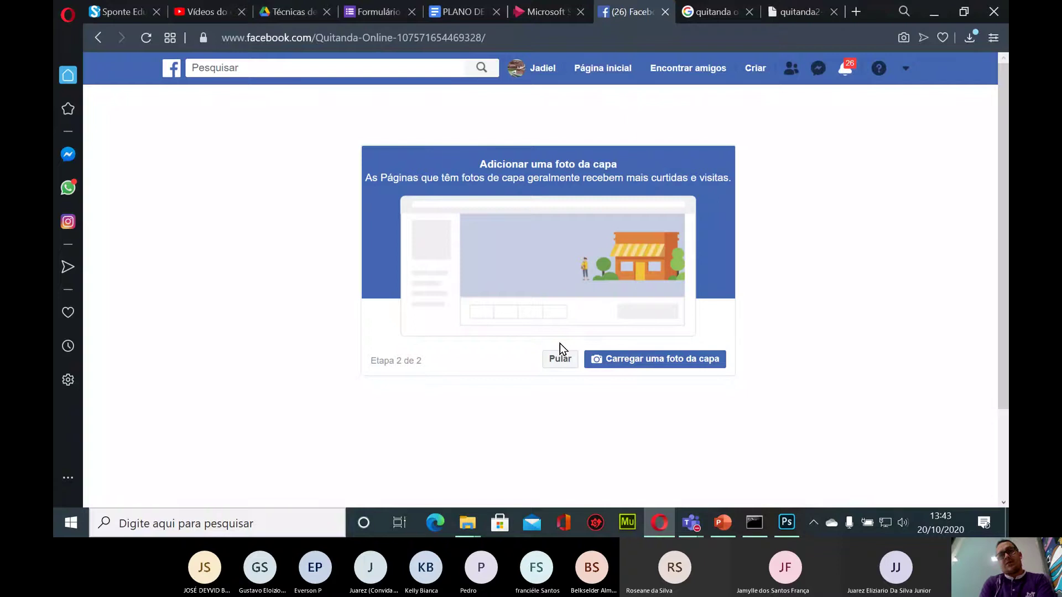
pyautogui.click(560, 344)
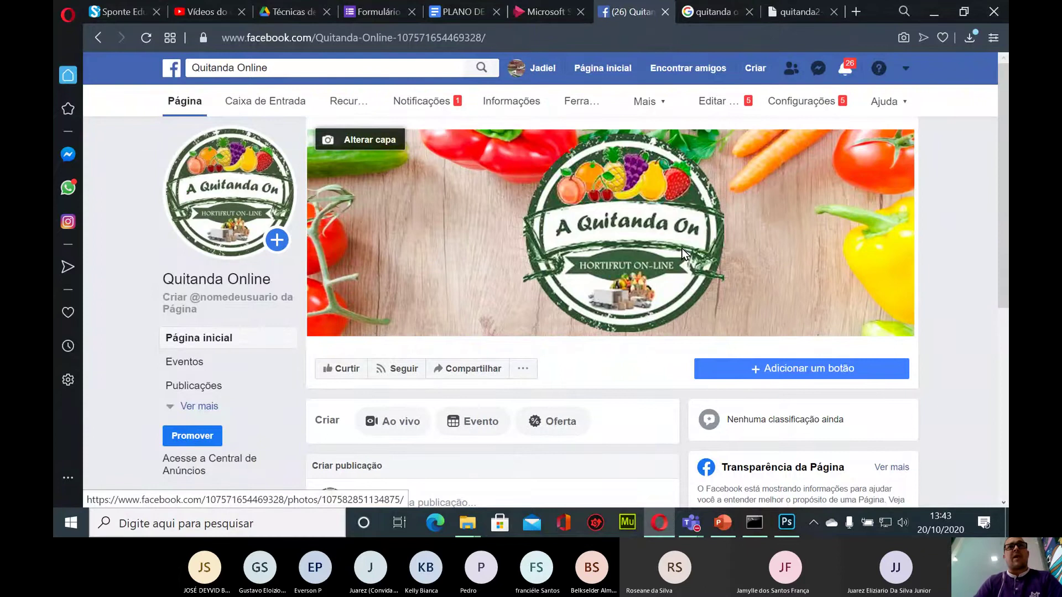
# Start a new offer on the Quitanda Online page and upload quitanda-online.png as its photo
pyautogui.scroll(-4, 683, 255)
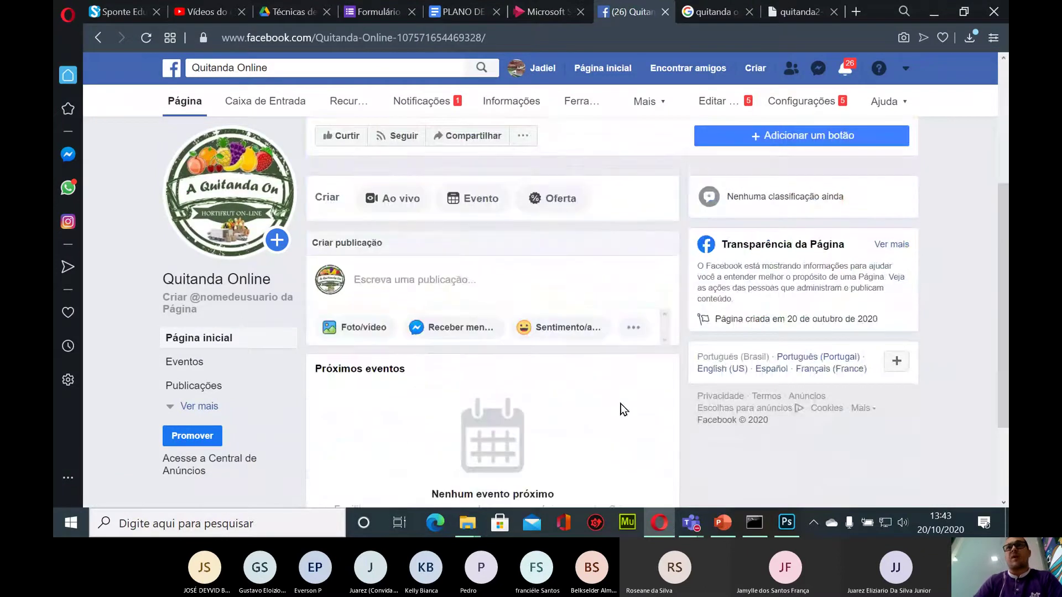
pyautogui.scroll(1, 620, 406)
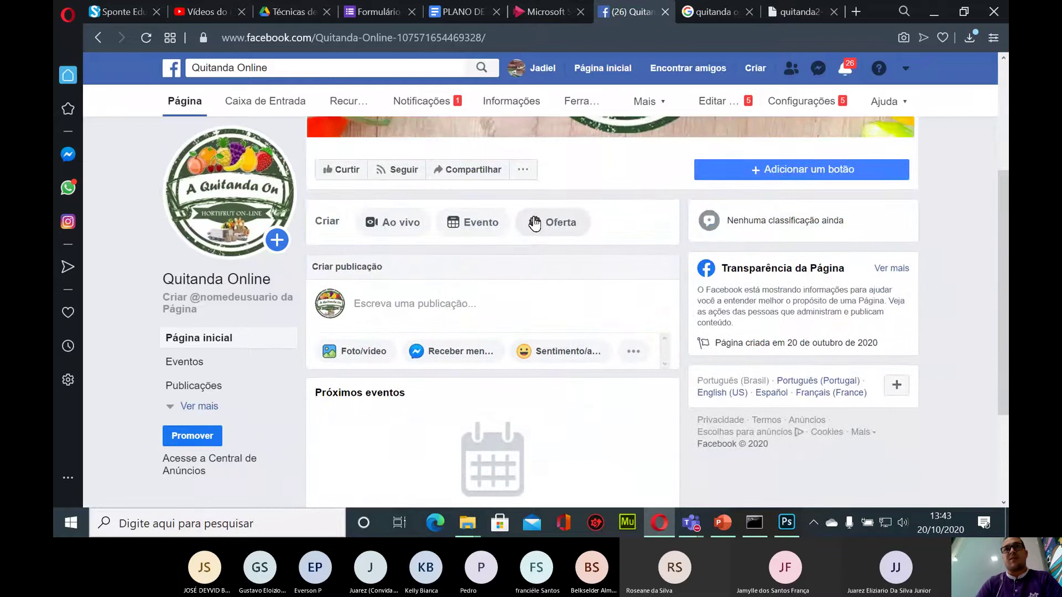
pyautogui.click(547, 228)
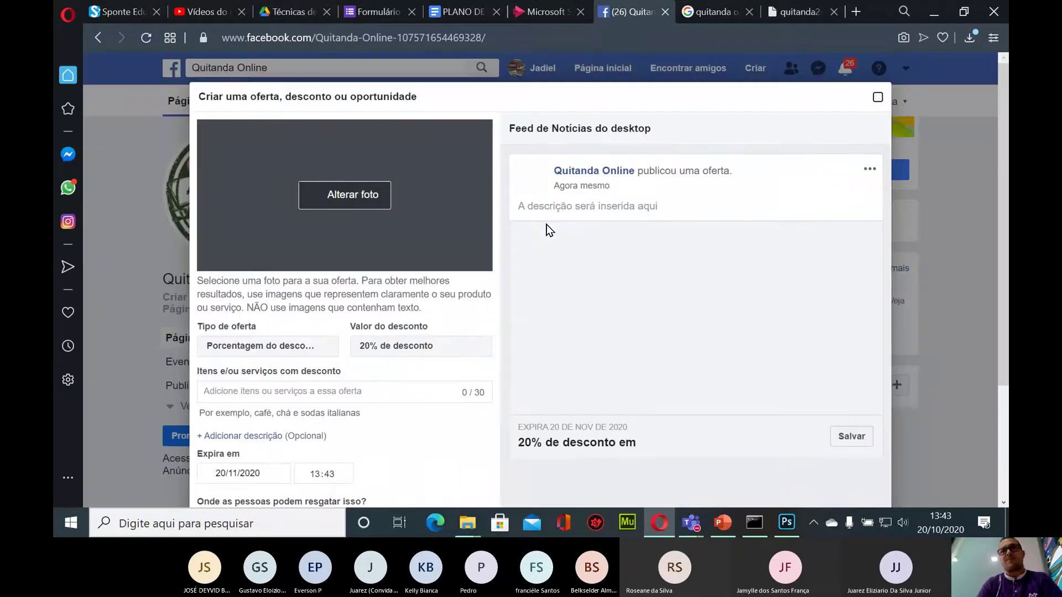
pyautogui.click(348, 198)
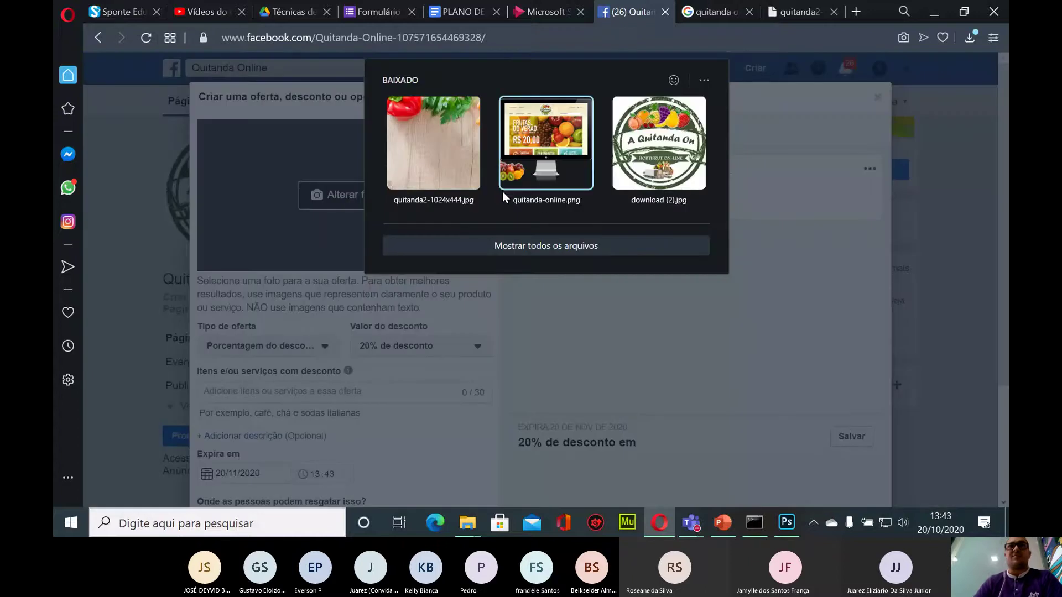
pyautogui.click(560, 150)
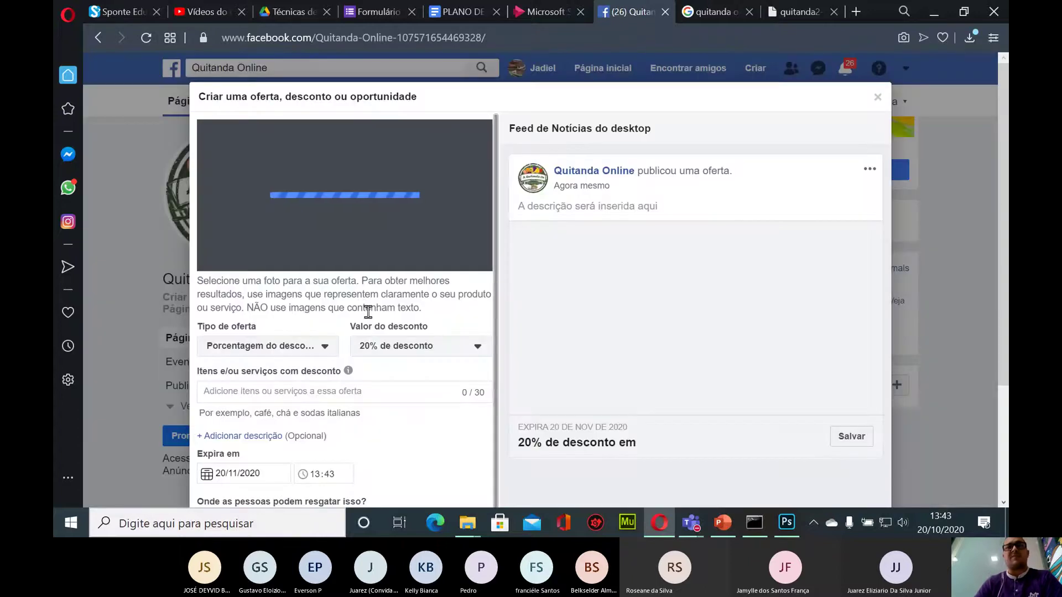